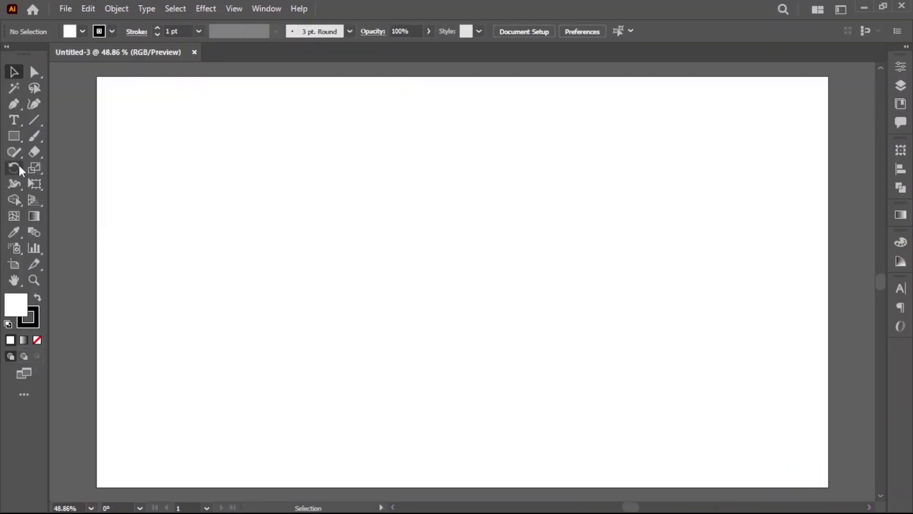
Add the text "DC" near the middle of the artboard at a font size of 72 pt.
left_click(14, 120)
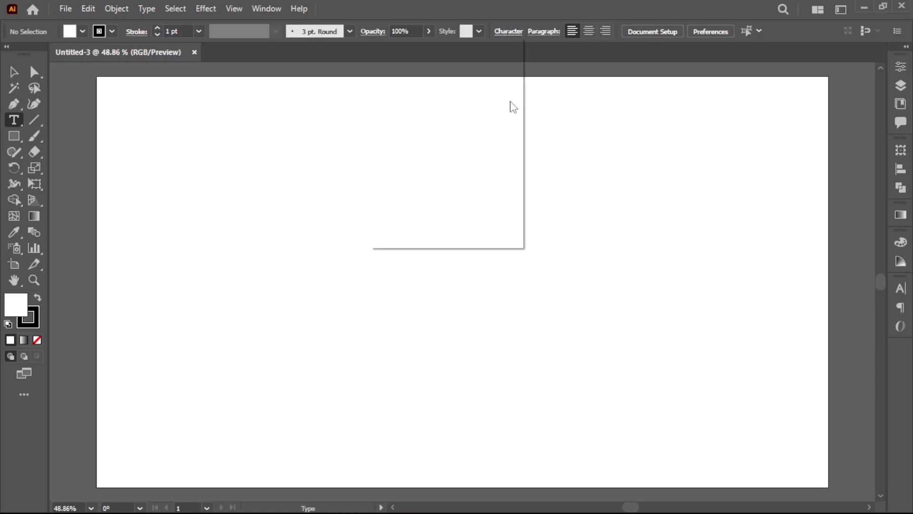
key("ctrl+t")
left_click(434, 92)
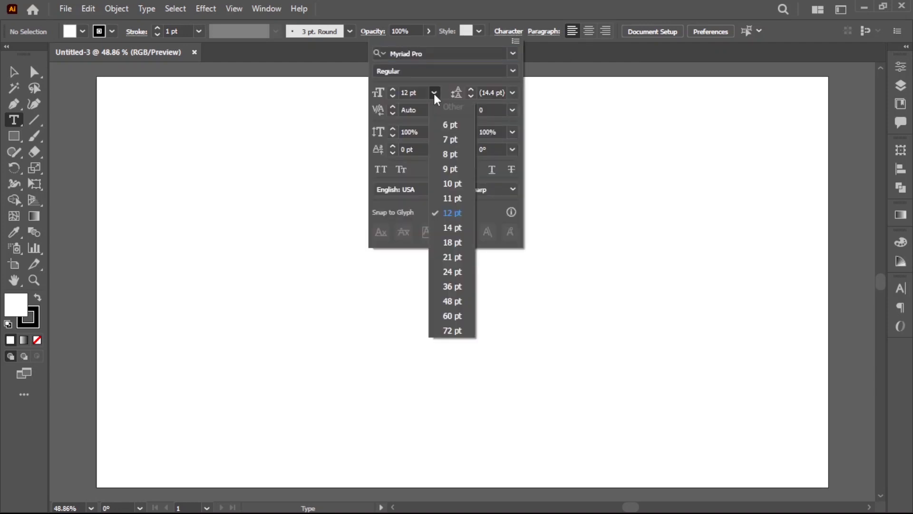
left_click(467, 333)
left_click(465, 331)
left_click(437, 273)
key("BackSpace")
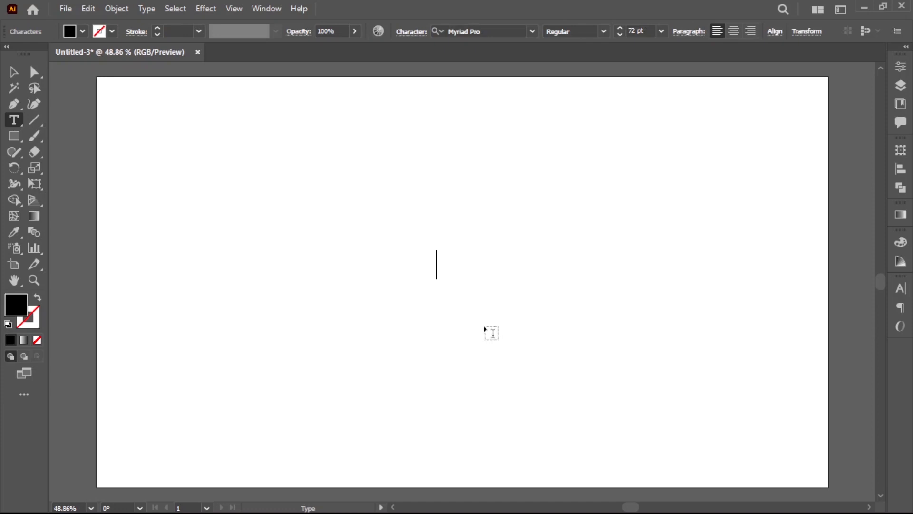
left_click(13, 71)
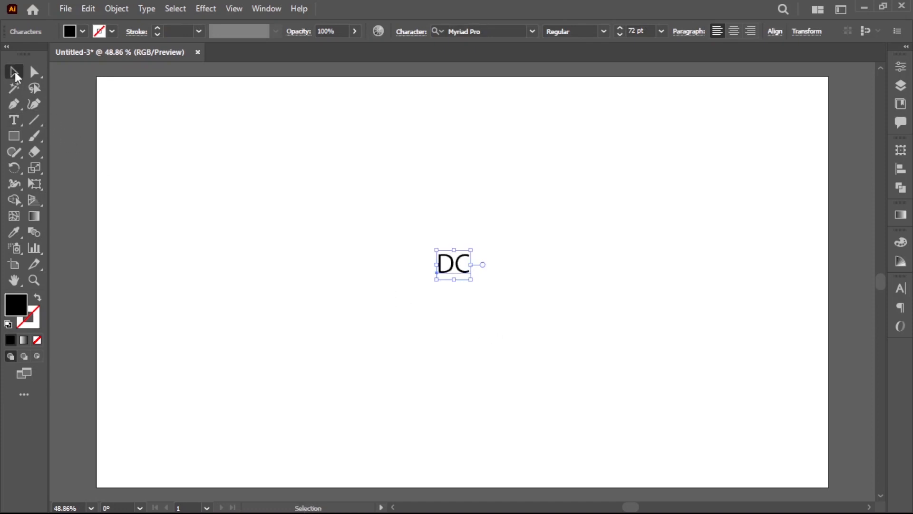
Apply the Ethnocentric font to the DC text, enlarge it to about 531 pt and centre it on the artboard.
left_click(496, 32)
type("ET")
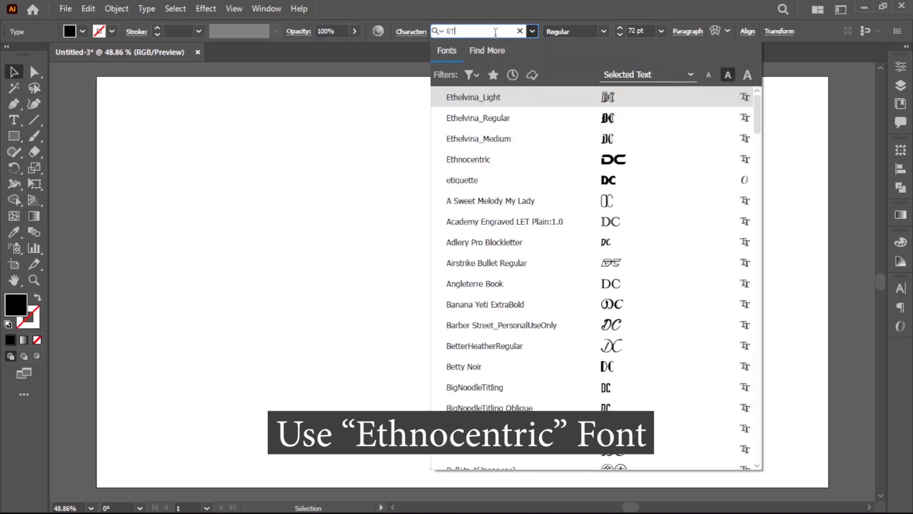
left_click(549, 159)
left_click_drag(489, 282, 664, 428)
left_click_drag(542, 309, 537, 324)
Convert the DC text to outlines and ungroup the letters.
right_click(607, 301)
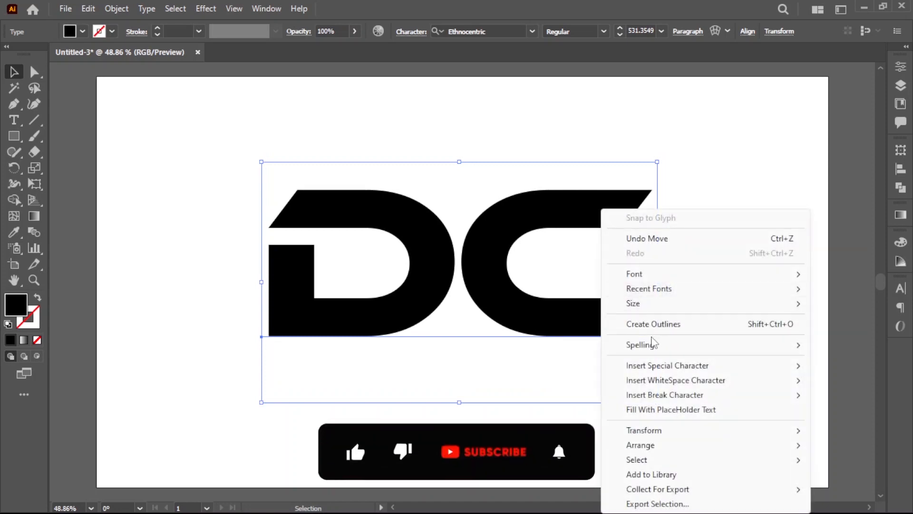
left_click(654, 322)
right_click(672, 323)
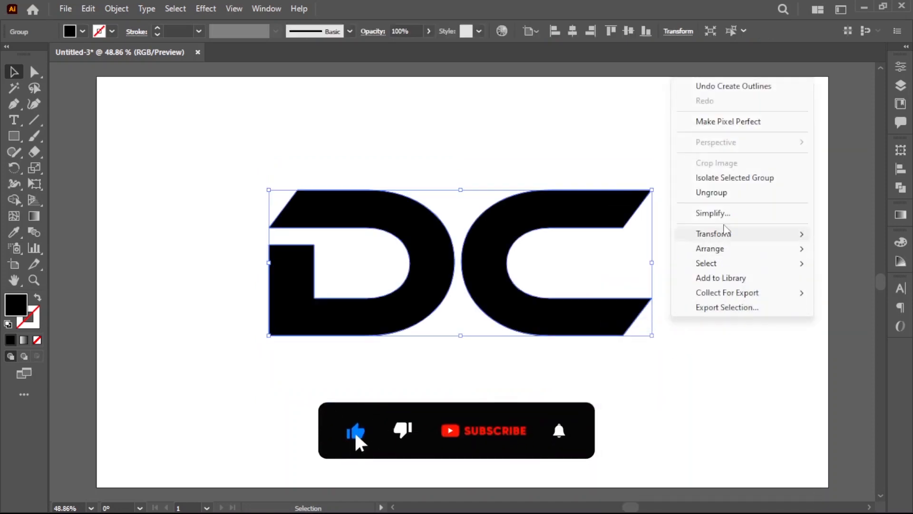
left_click(723, 194)
left_click(719, 258)
Fill the letter C with red and move it over the D so their curved strokes overlap.
left_click(538, 212)
left_click(82, 31)
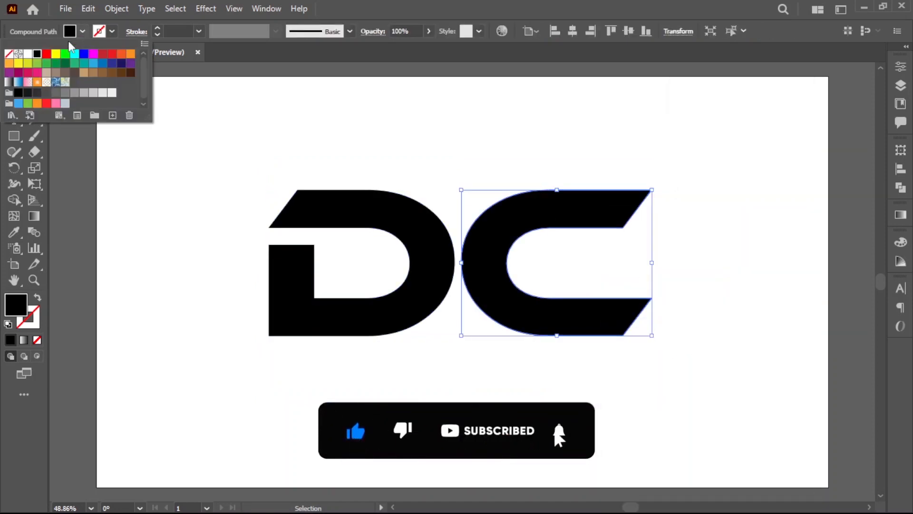
left_click(46, 53)
left_click(162, 305)
scroll(522, 320, "up", 3)
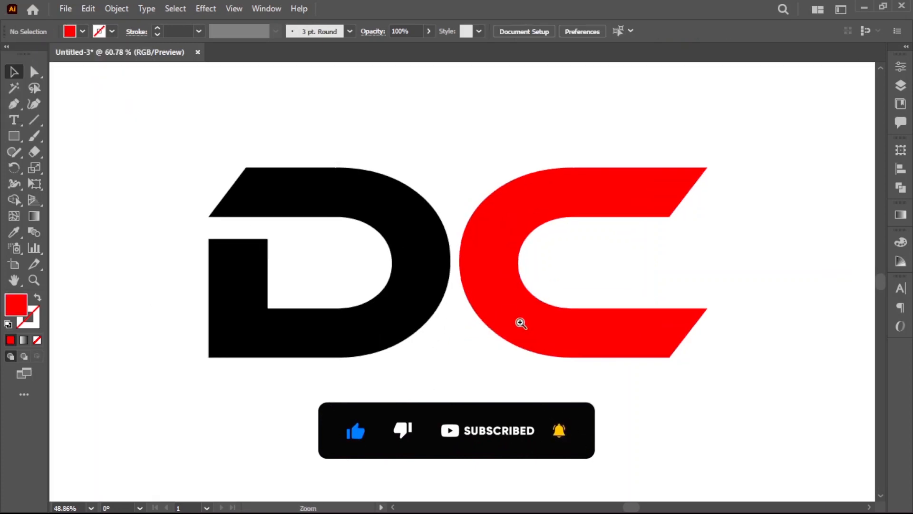
left_click_drag(544, 347, 478, 342)
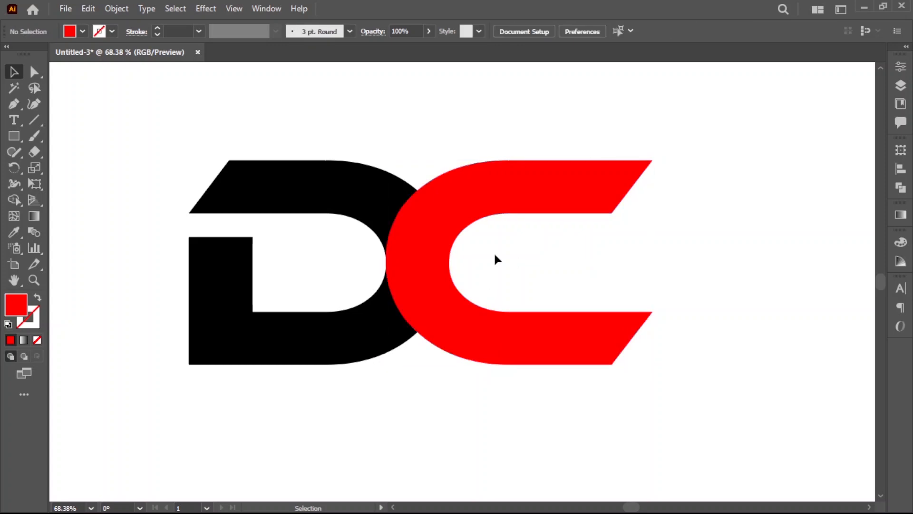
Divide the overlapping D and C with Pathfinder and ungroup the resulting pieces.
left_click_drag(493, 252, 350, 271)
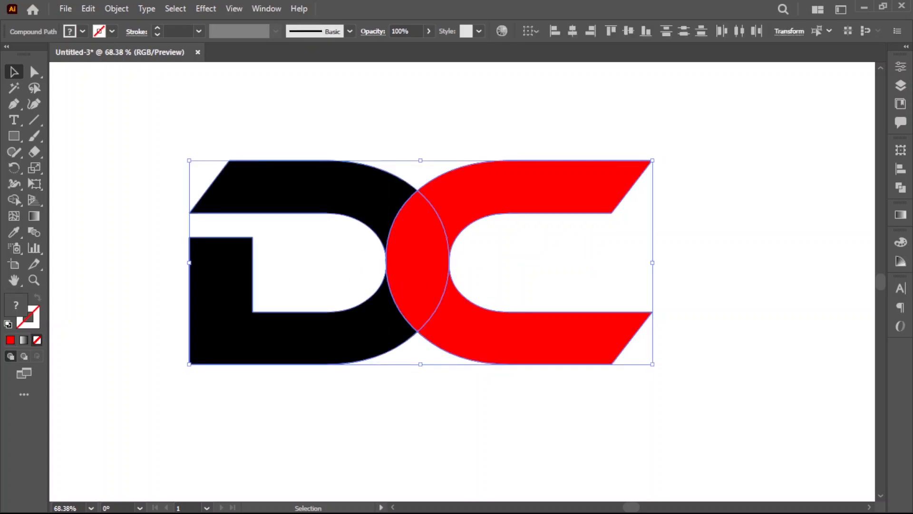
left_click(896, 188)
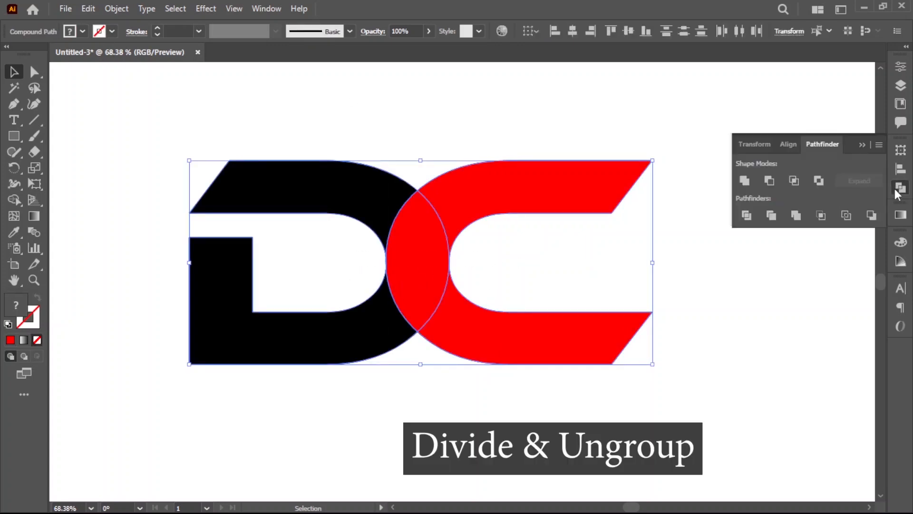
left_click(746, 215)
right_click(508, 266)
left_click(523, 377)
key("ctrl+shift+a")
left_click_drag(414, 321, 490, 391)
key("ctrl+z")
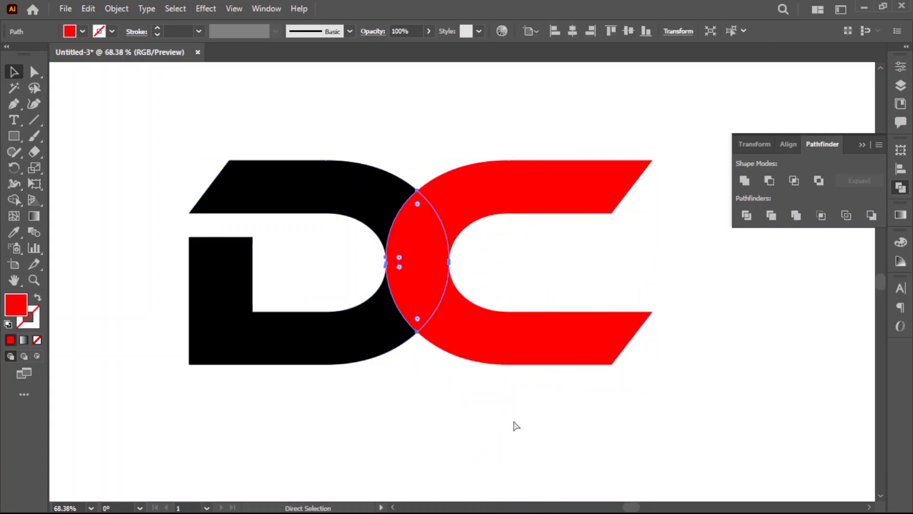
Offset the path of the lens-shaped overlap between the letters by 20 px with miter joins.
left_click(427, 283)
left_click(117, 9)
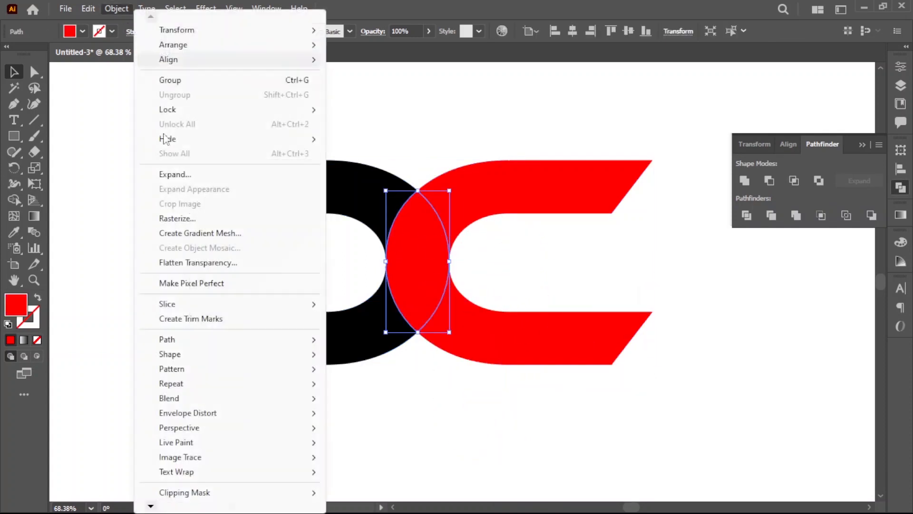
mouse_move(186, 339)
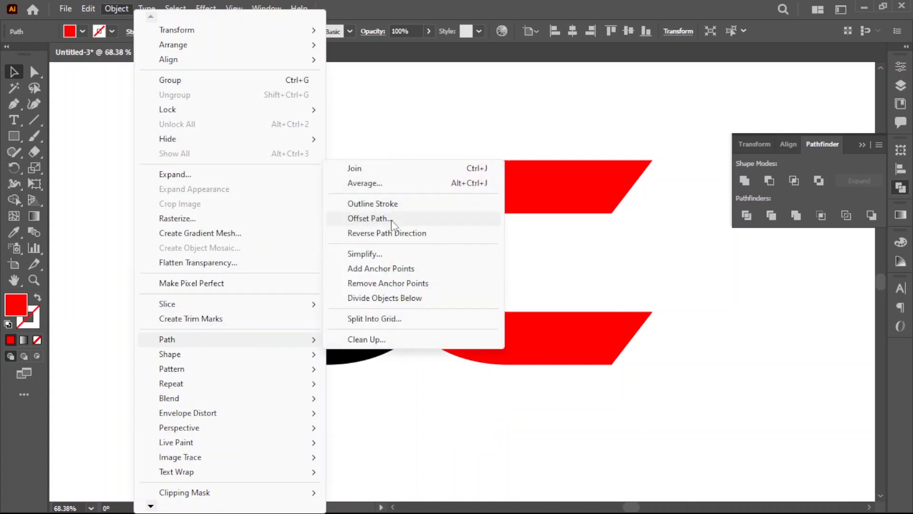
left_click(368, 218)
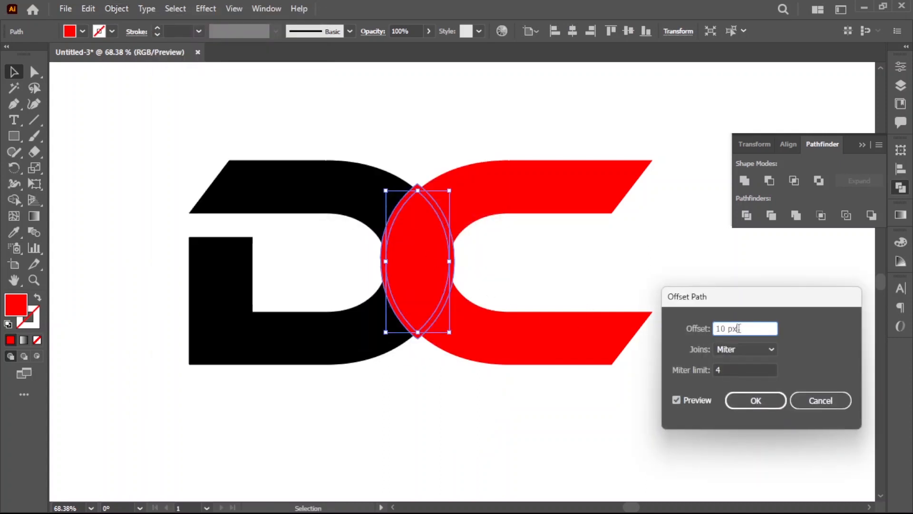
key("Down")
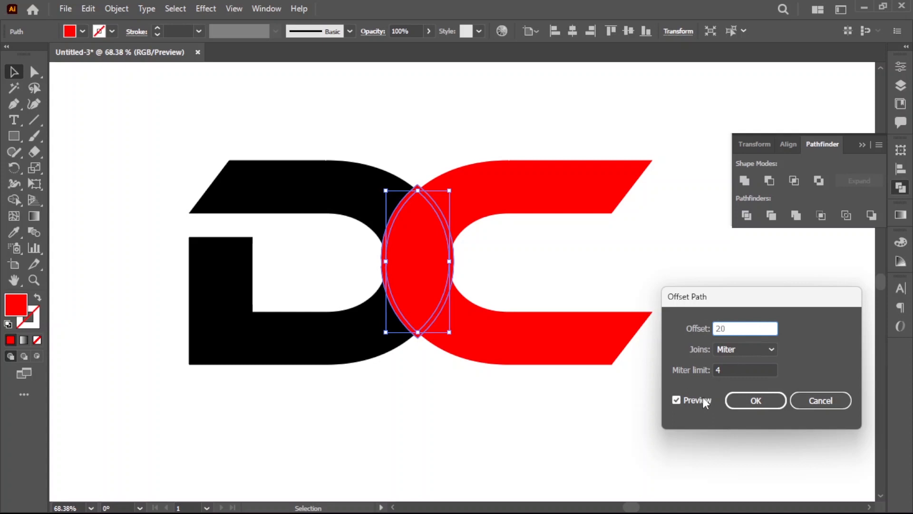
type("20")
left_click(676, 400)
left_click(676, 400)
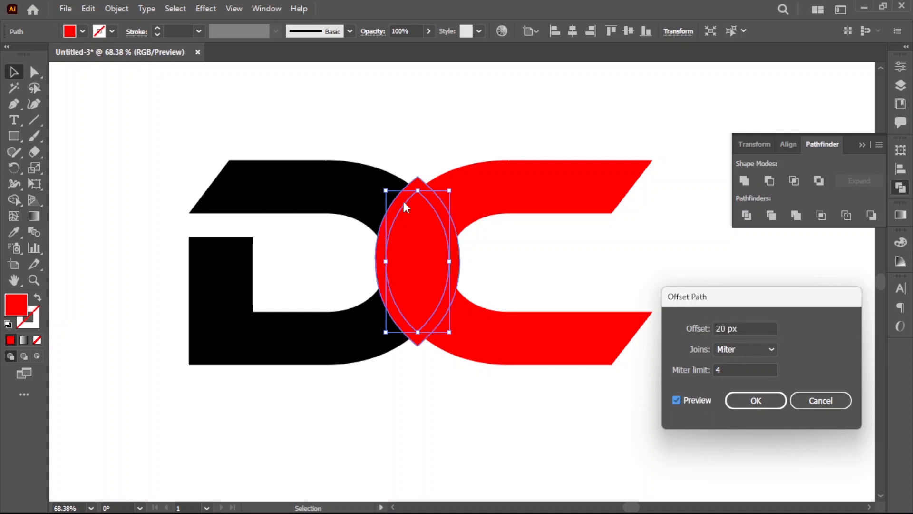
left_click(754, 401)
Fill the enlarged offset shape around the overlap with blue.
left_click(82, 32)
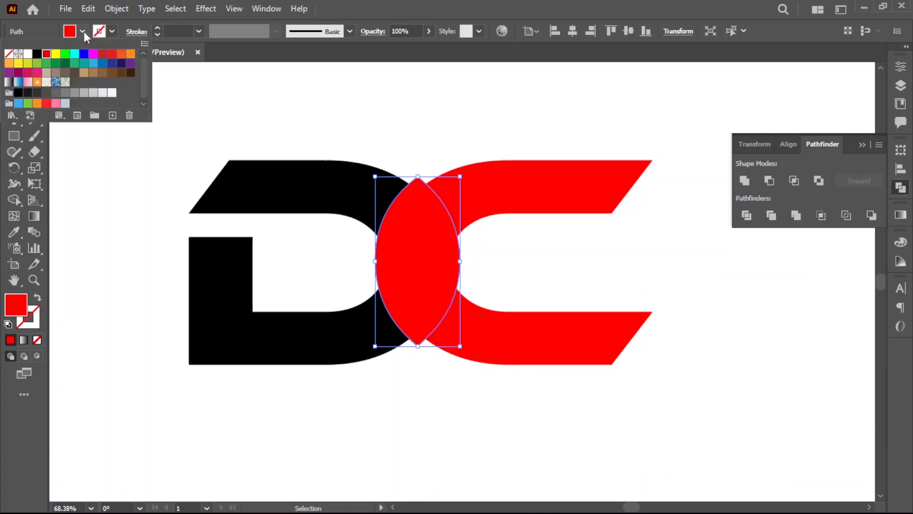
left_click(86, 61)
left_click(443, 136)
With Shape Builder and a green fill, merge the D's upper stroke, the overlap and the C's lower stroke, and recolour the two remaining strokes.
left_click_drag(340, 133, 543, 392)
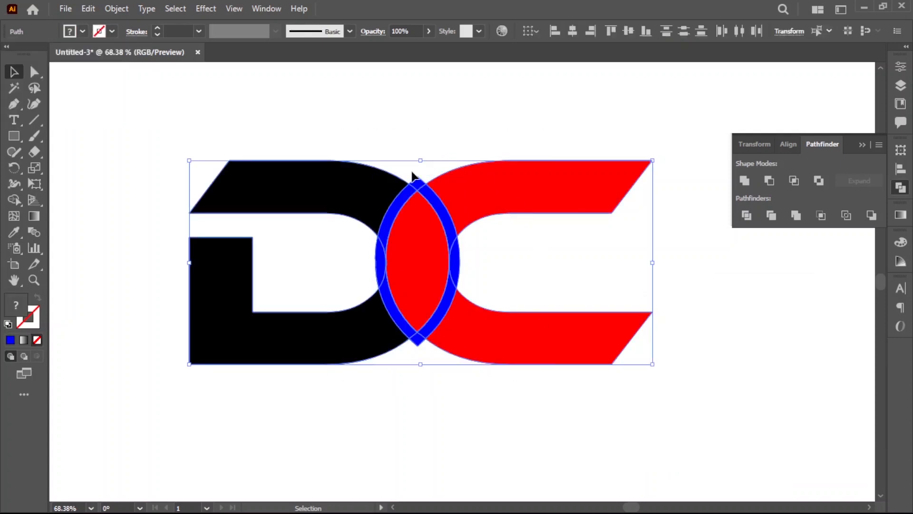
left_click(14, 199)
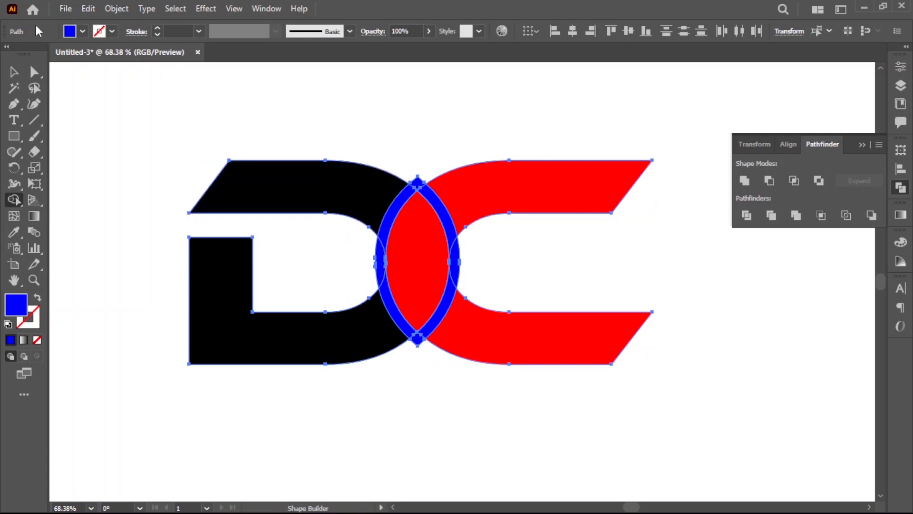
left_click(84, 32)
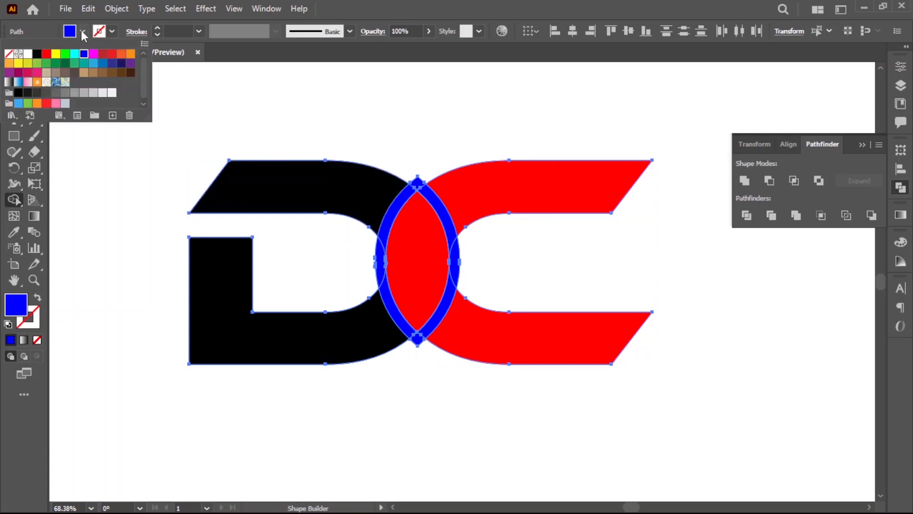
left_click(48, 64)
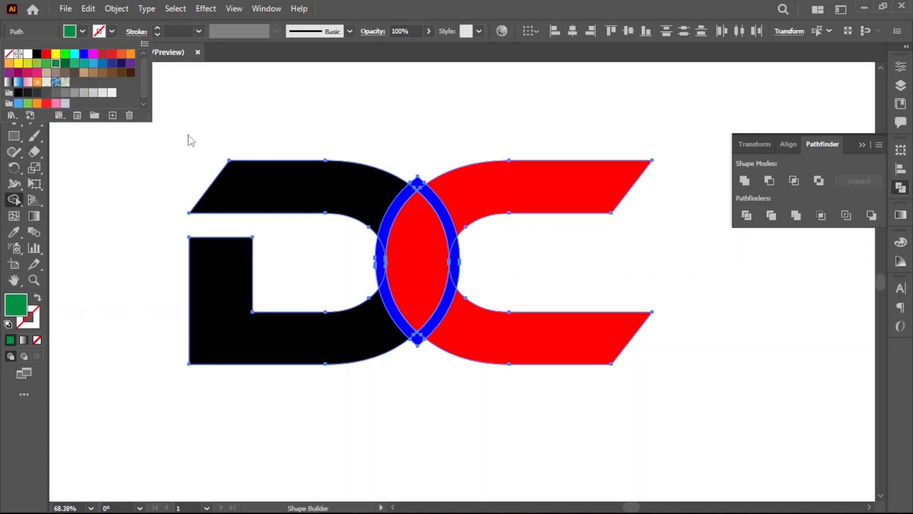
left_click_drag(381, 199, 405, 226)
left_click_drag(437, 297, 485, 354)
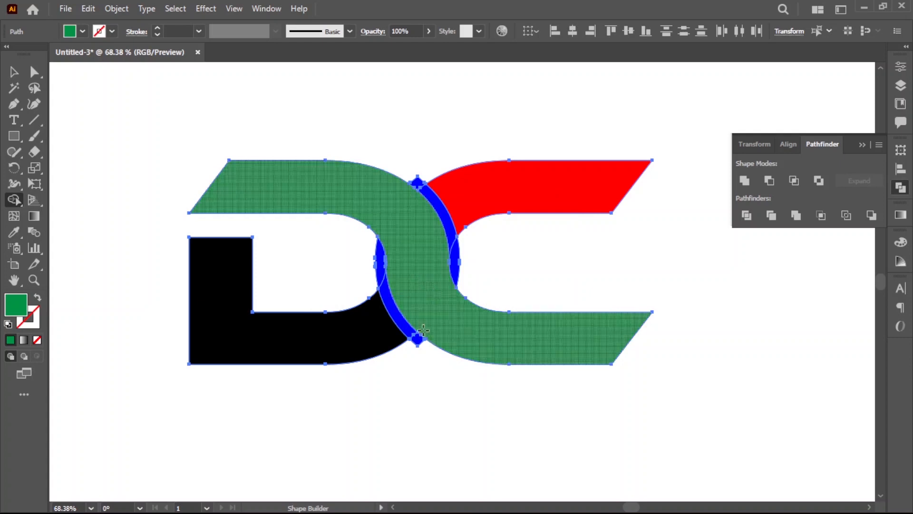
left_click(483, 199)
left_click(308, 334)
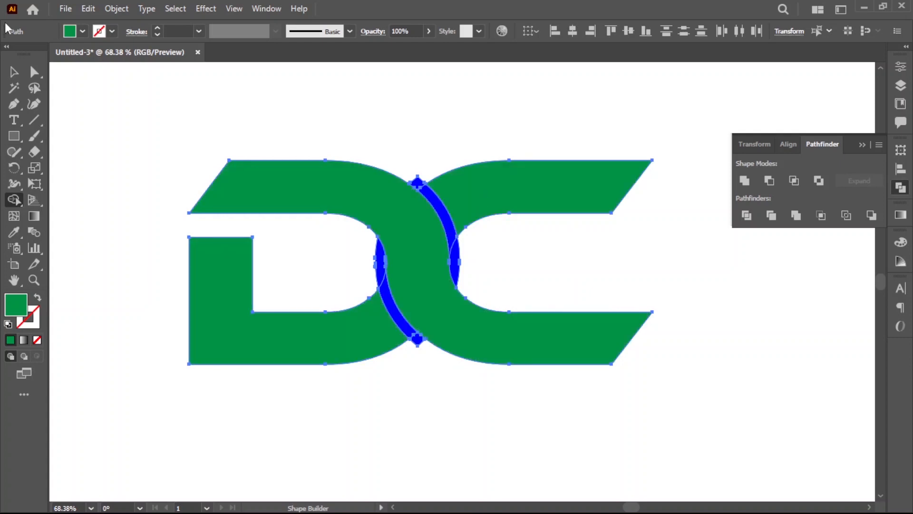
Delete the leftover blue pieces around the crossing to leave clean gaps between the interlaced strokes.
left_click(19, 75)
left_click(367, 110)
left_click_drag(458, 261, 489, 285)
key("BackSpace")
left_click_drag(449, 232, 477, 268)
key("BackSpace")
left_click_drag(415, 348, 446, 379)
key("BackSpace")
left_click_drag(411, 333, 468, 394)
key("BackSpace")
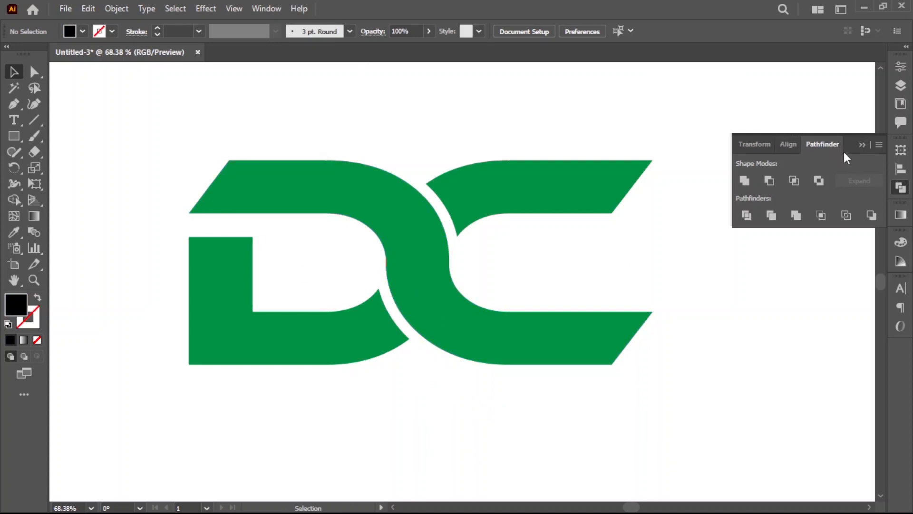
Scale the whole DC monogram down proportionally about its centre to roughly half its size.
left_click(863, 144)
left_click_drag(279, 116, 559, 418)
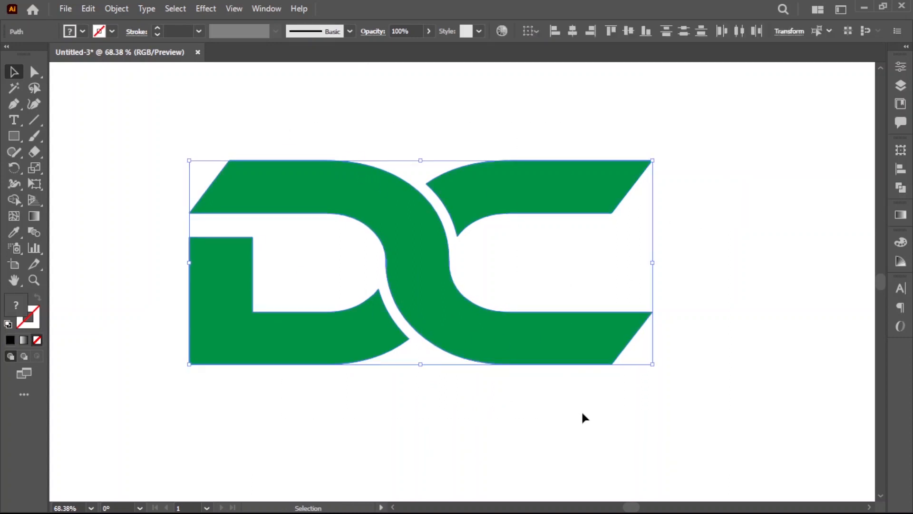
left_click_drag(652, 161, 617, 250)
left_click(613, 250)
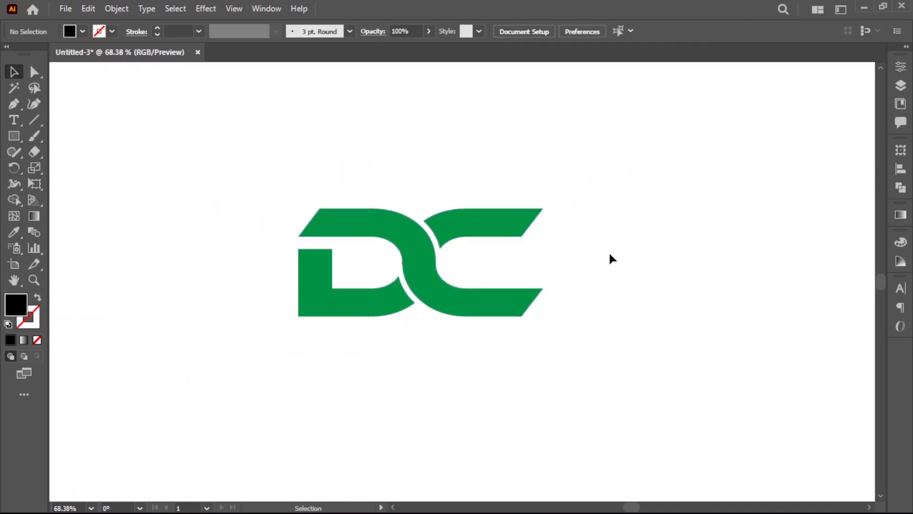
Draw a black circle just to the right of the DC monogram, nearly twice the monogram's height.
left_click_drag(19, 135, 51, 167)
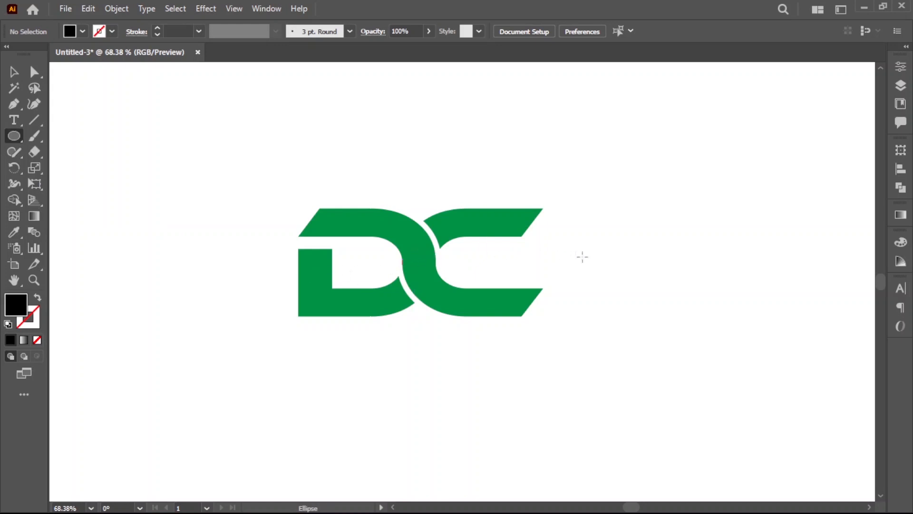
left_click_drag(656, 263, 740, 365)
key("v")
left_click(740, 366)
left_click(642, 281)
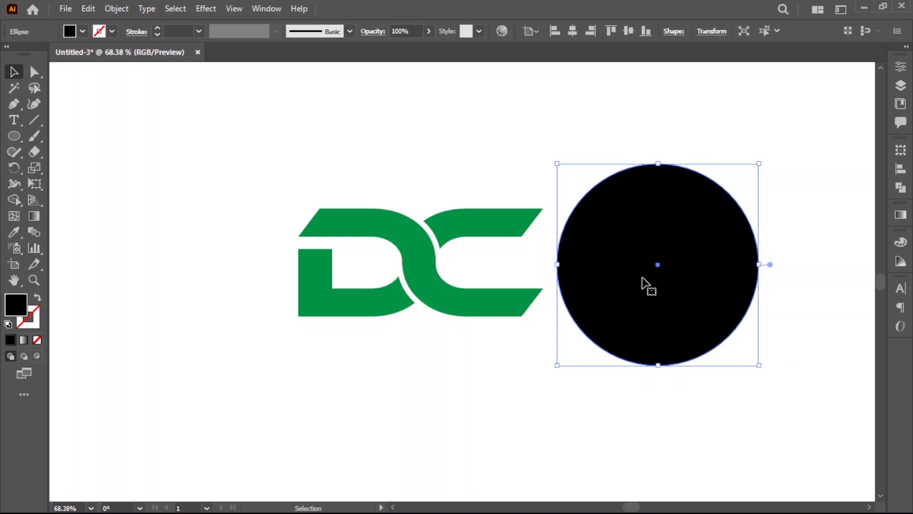
Copy the black circle, paste it in front and scale the copy down slightly about its centre.
left_click(89, 9)
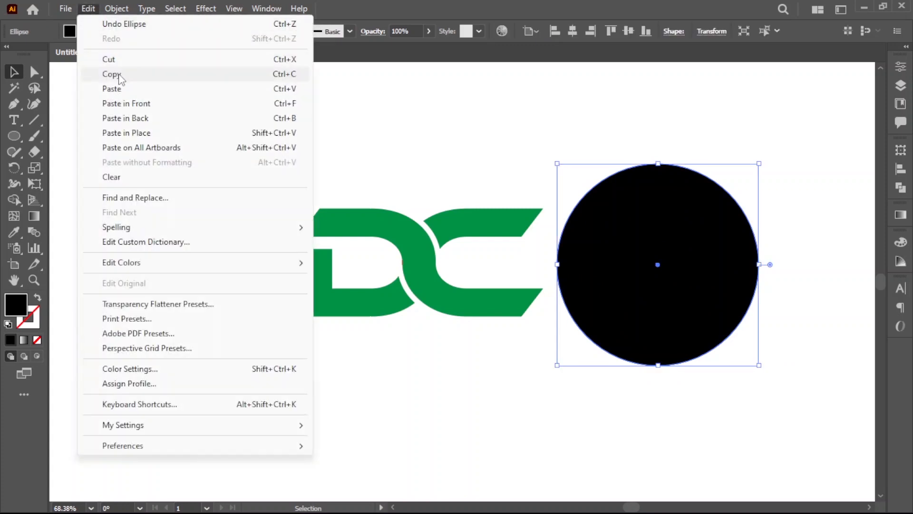
left_click(116, 76)
left_click(88, 9)
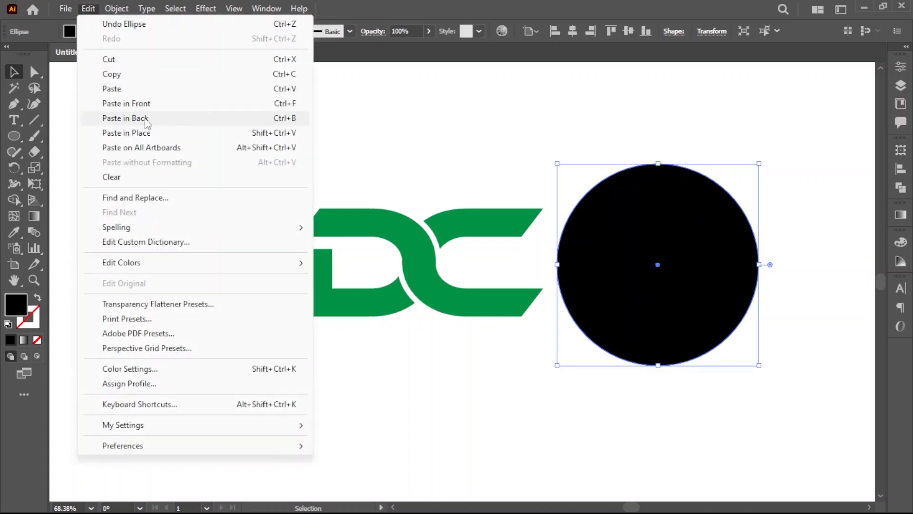
left_click(151, 103)
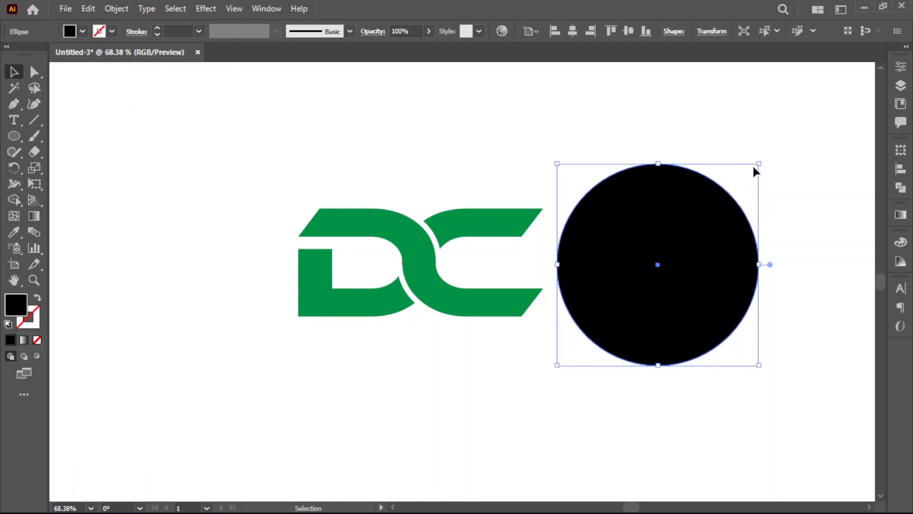
left_click_drag(760, 164, 740, 184)
Fill the smaller circle with red and shift it right until its edge meets the black circle's right edge.
left_click(82, 32)
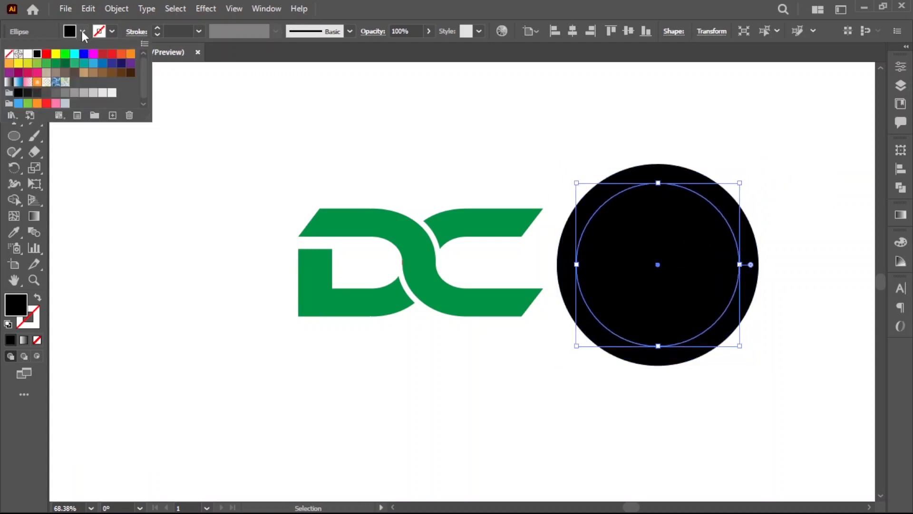
left_click(36, 52)
left_click(376, 184)
left_click_drag(705, 275, 724, 276)
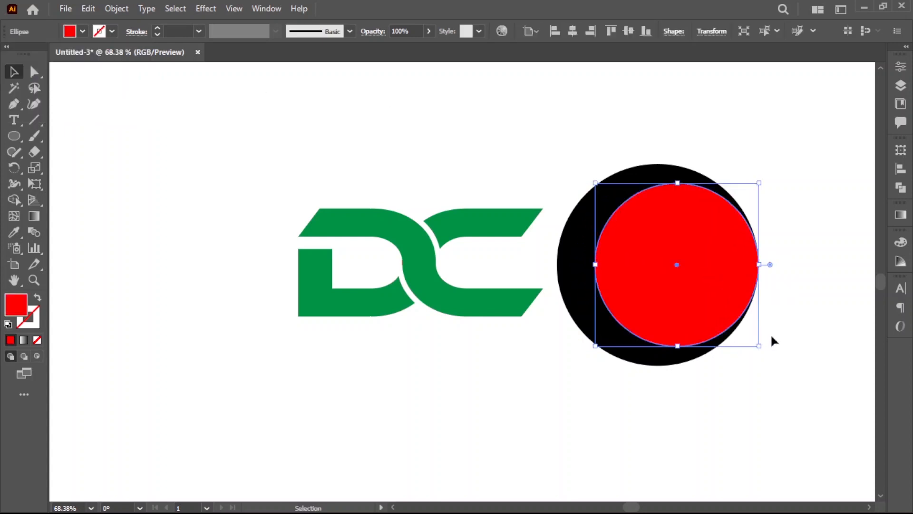
Enlarge the red circle slightly about its centre and shift it left until its right edge meets the black circle's right edge.
left_click(779, 337)
left_click(740, 298)
left_click_drag(759, 345, 765, 353)
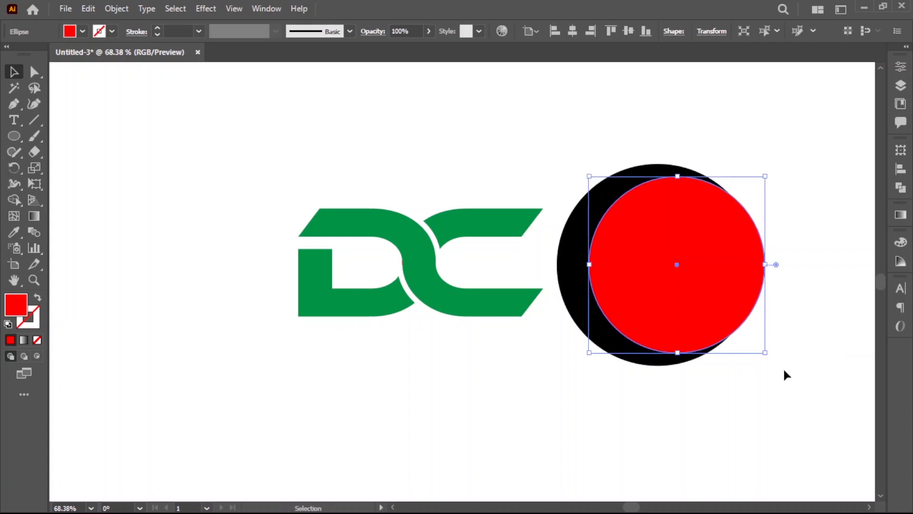
left_click(785, 373)
left_click_drag(735, 306, 730, 306)
left_click(784, 334)
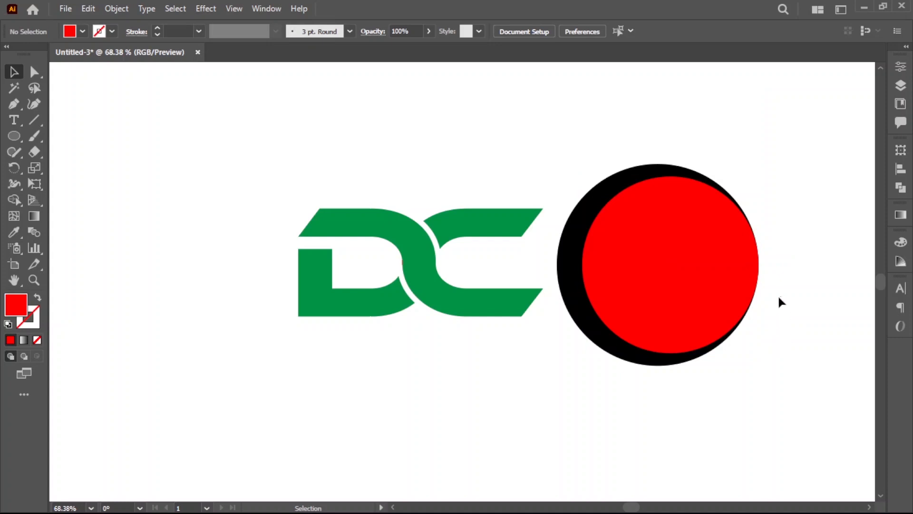
left_click_drag(711, 273, 774, 329)
left_click(798, 302)
key("ctrl+space")
left_click(730, 309)
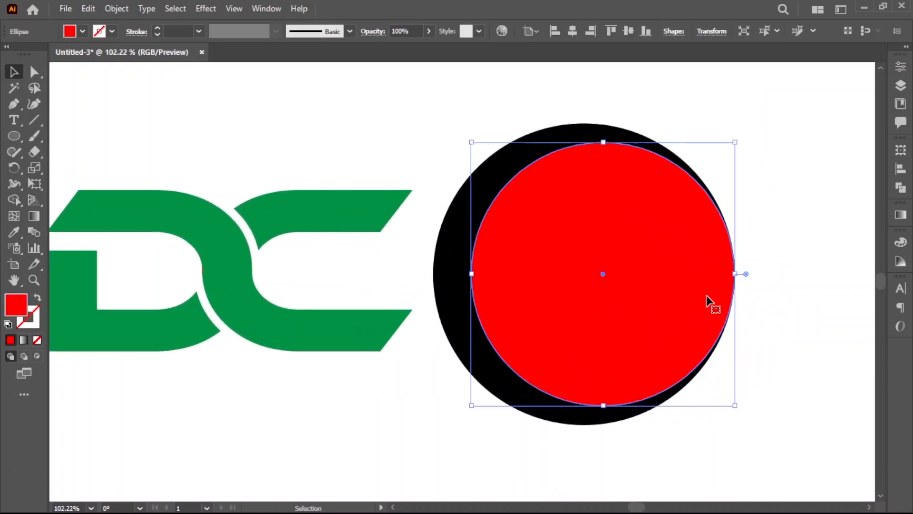
left_click(774, 332)
left_click(730, 309)
left_click(751, 327)
Select both circles, apply the Pathfinder Trim operation and ungroup the resulting shapes.
left_click_drag(695, 315, 760, 191)
left_click(897, 187)
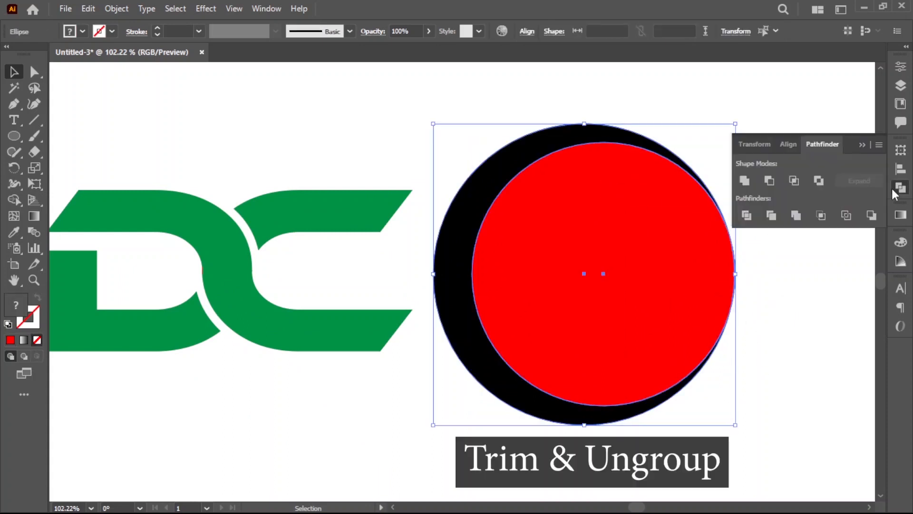
left_click(770, 216)
left_click(861, 144)
right_click(754, 223)
left_click(795, 336)
left_click(797, 341)
Scale the red circle down slightly about its centre, leaving a thin white gap inside the black crescent.
left_click(633, 273)
left_click_drag(736, 145, 730, 148)
left_click(778, 279)
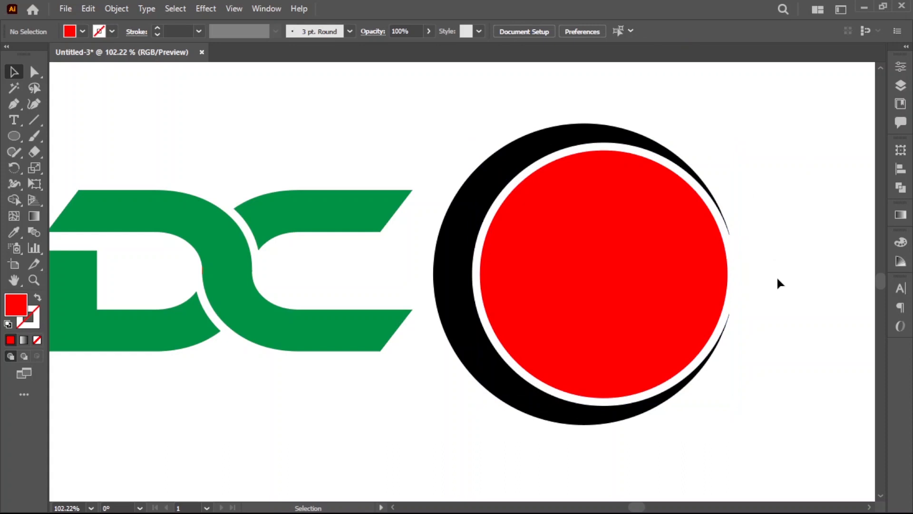
Copy the red circle, paste it in front and shift the copy slightly left.
left_click(707, 290)
left_click(88, 9)
left_click(112, 74)
left_click(89, 9)
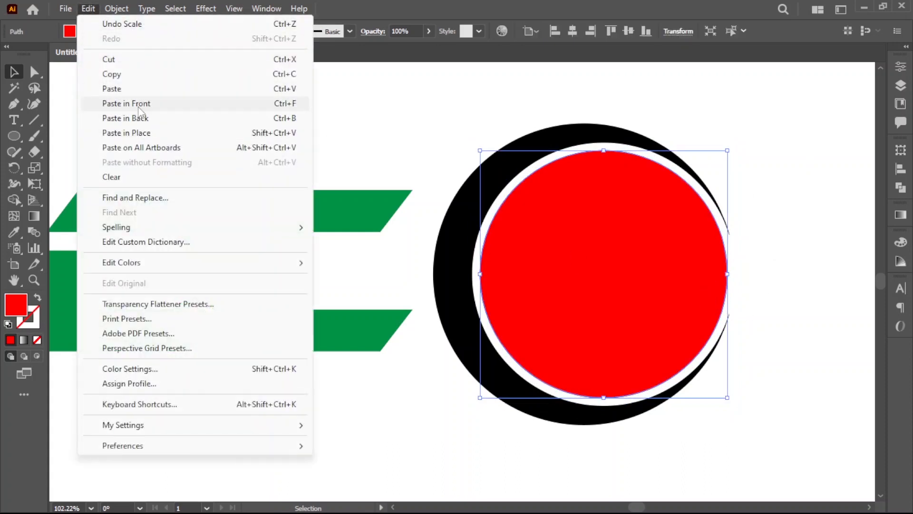
left_click(130, 103)
left_click_drag(715, 301, 686, 303)
Fill the front circle copy with black and scale it down slightly about its centre.
left_click(83, 31)
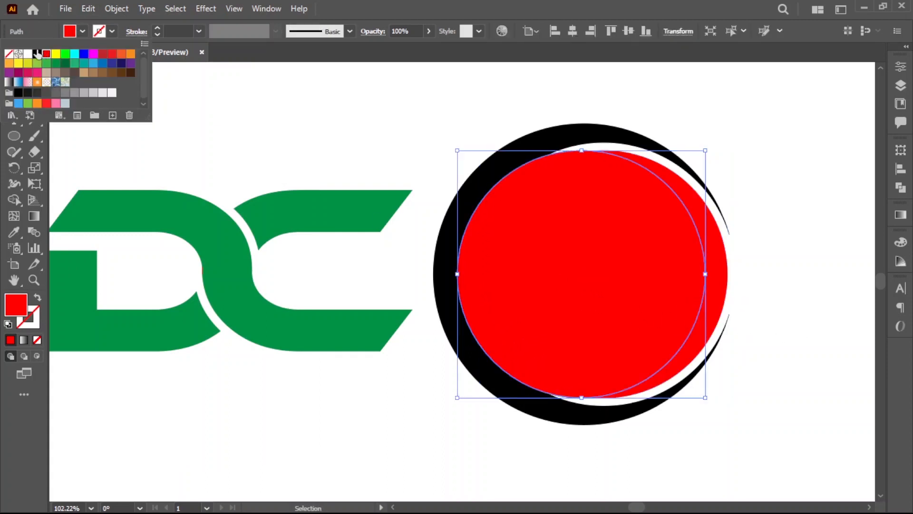
left_click(37, 58)
left_click(489, 193)
left_click_drag(458, 151, 471, 159)
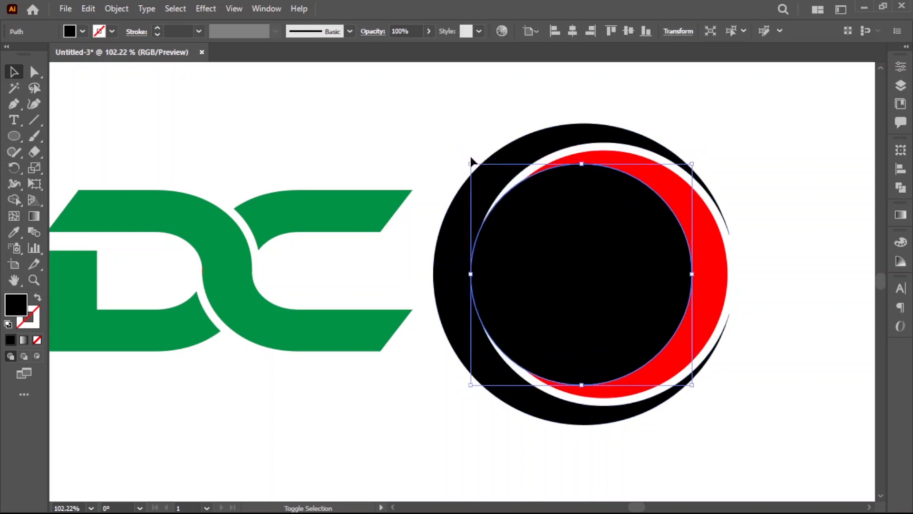
Shift the inner black circle right until its left edge meets the red circle's left edge, fine-tuning its position with small nudges.
left_click(754, 284)
left_click_drag(663, 288, 668, 287)
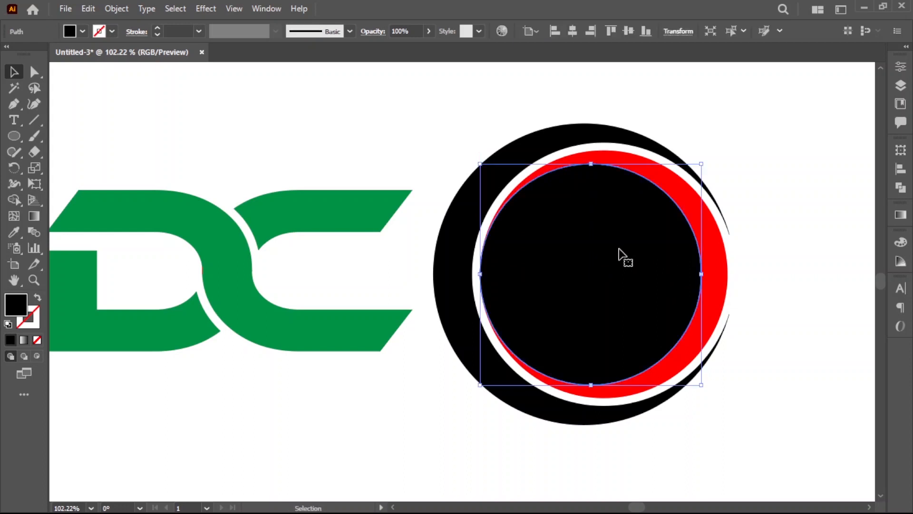
key("Left")
key("Left")
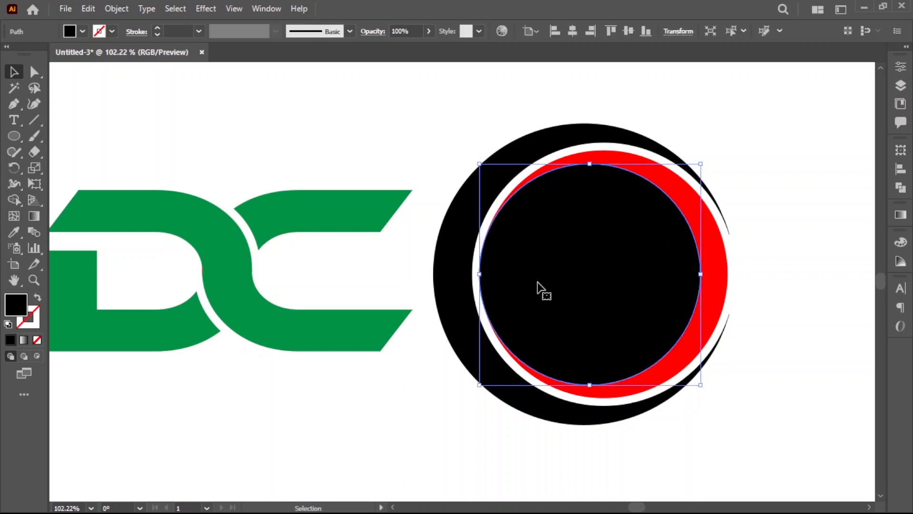
Subtract the inner black circle from the red circle with Minus Front to form a red crescent.
left_click(715, 283, "shift")
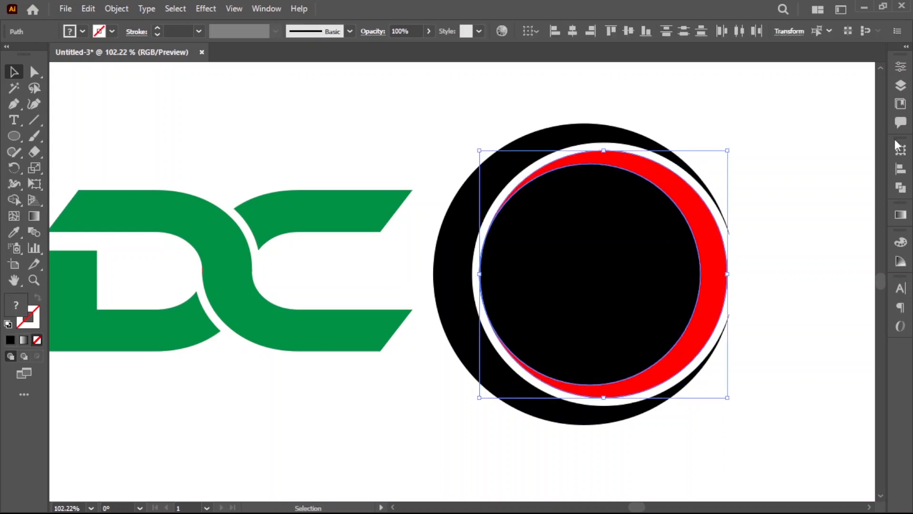
left_click(844, 227)
left_click(669, 250)
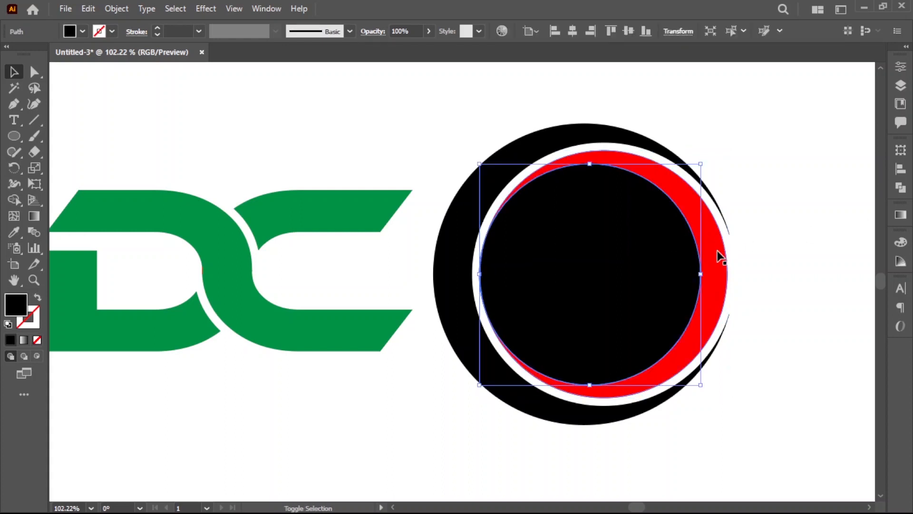
left_click(714, 256, "shift")
left_click(900, 187)
left_click(769, 180)
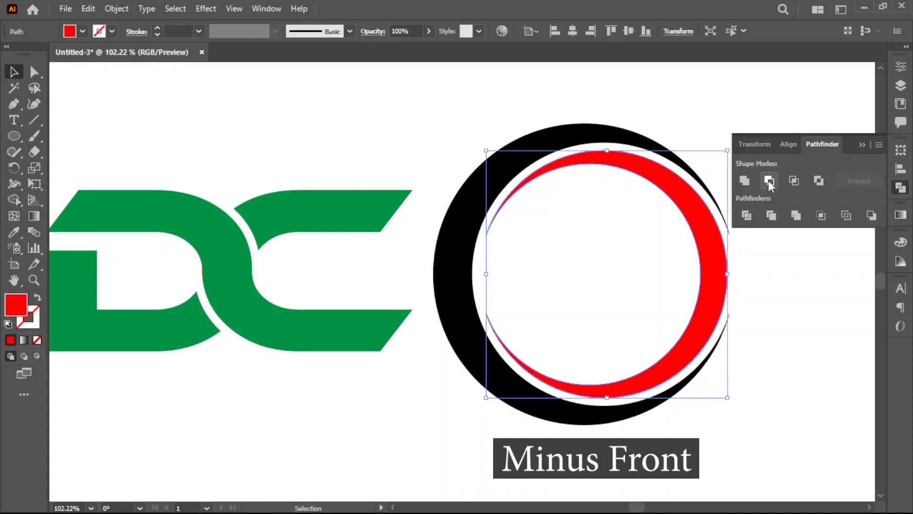
left_click(771, 297)
Group the black and red crescents and move the group left over the DC monogram.
left_click_drag(511, 110, 574, 201)
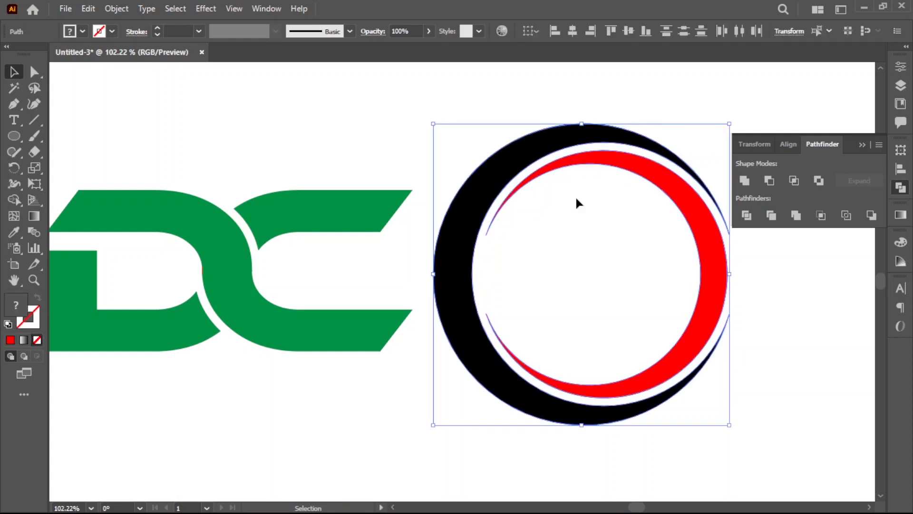
left_click(575, 256, "ctrl+alt")
left_click_drag(529, 279, 640, 274)
right_click(595, 267)
left_click(630, 316)
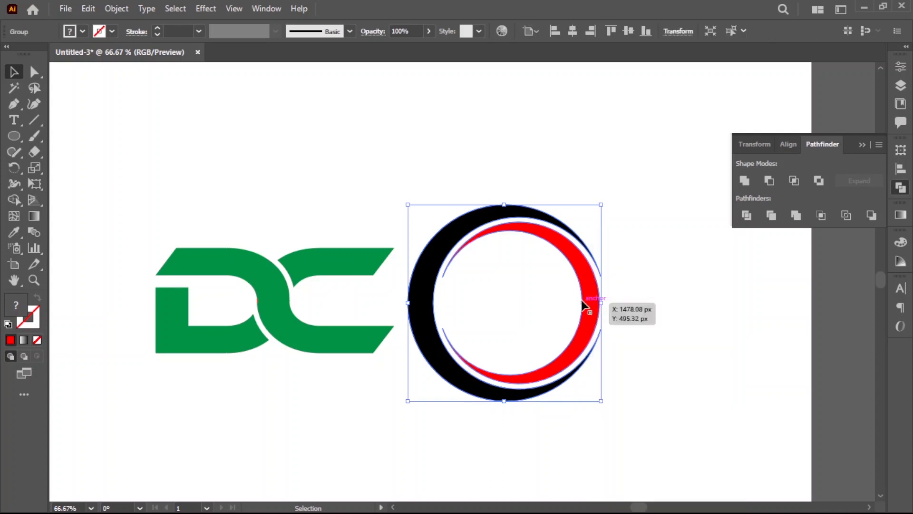
left_click_drag(583, 300, 366, 297)
left_click(457, 330)
Group the green DC letter shapes and scale the group down about its centre to roughly half its size, inside the crescents.
scroll(456, 331, "up", 3)
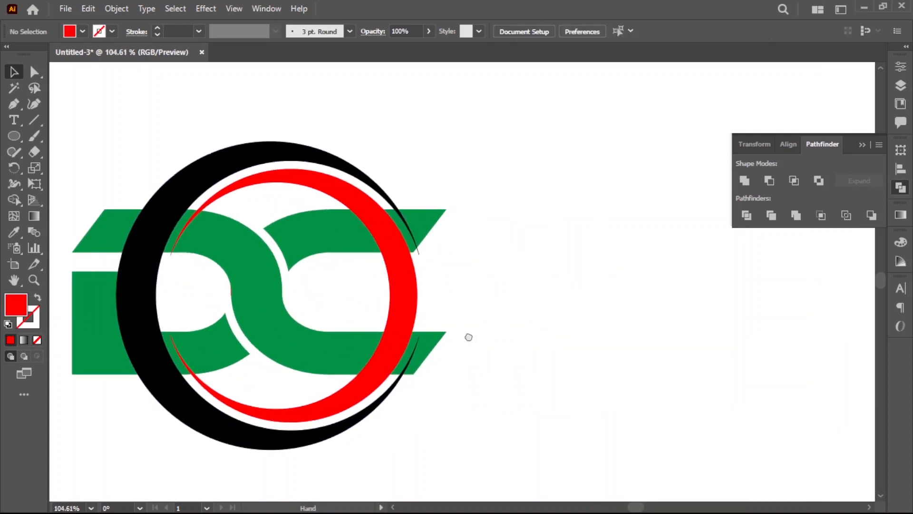
left_click(449, 244)
left_click(446, 290)
left_click(410, 241)
left_click(341, 260, "shift")
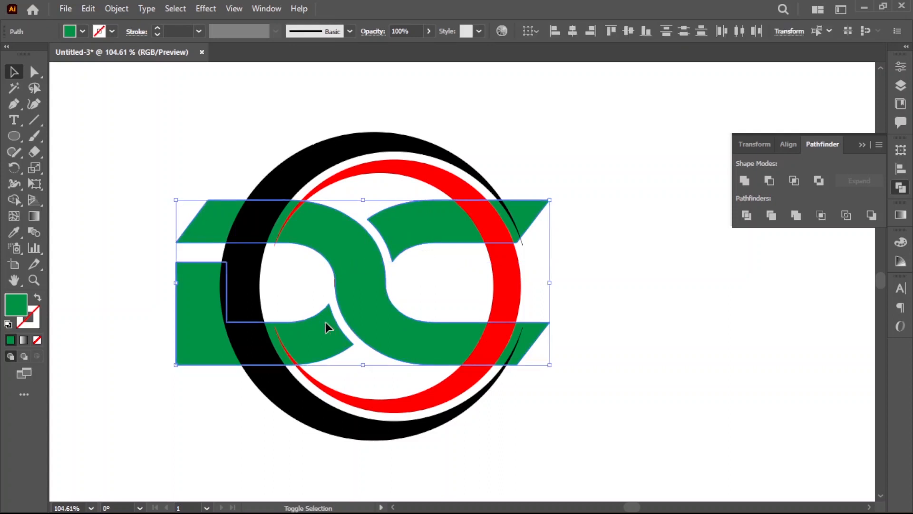
left_click(117, 9)
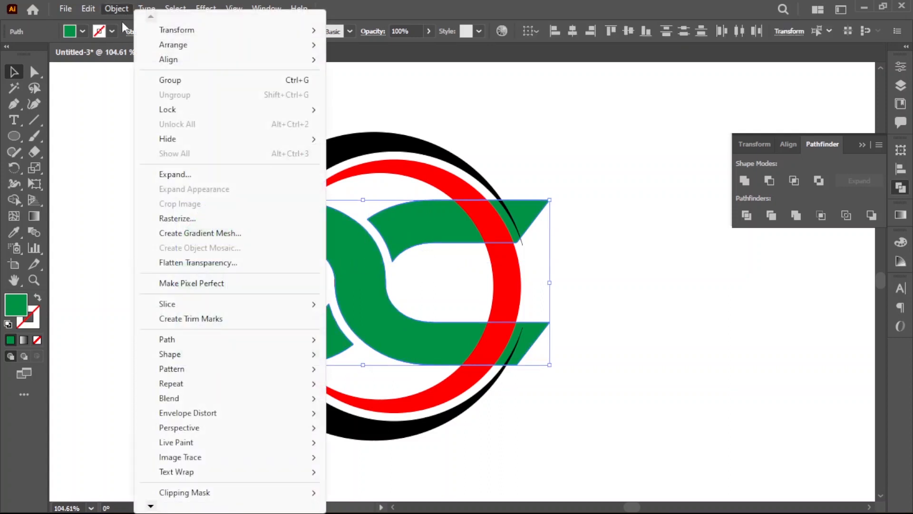
left_click(169, 83)
left_click_drag(549, 200, 504, 238)
left_click(440, 271)
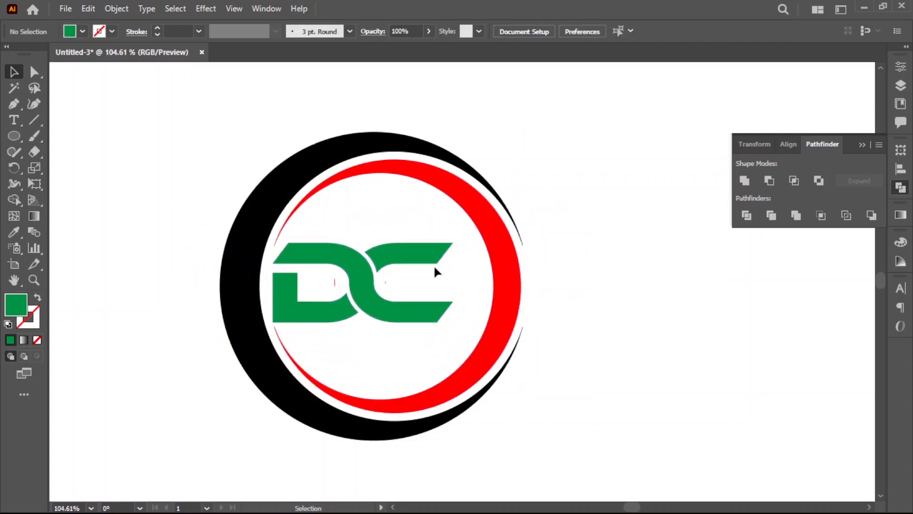
Delete the stray red sliver next to the DC monogram.
left_click(523, 254, "alt")
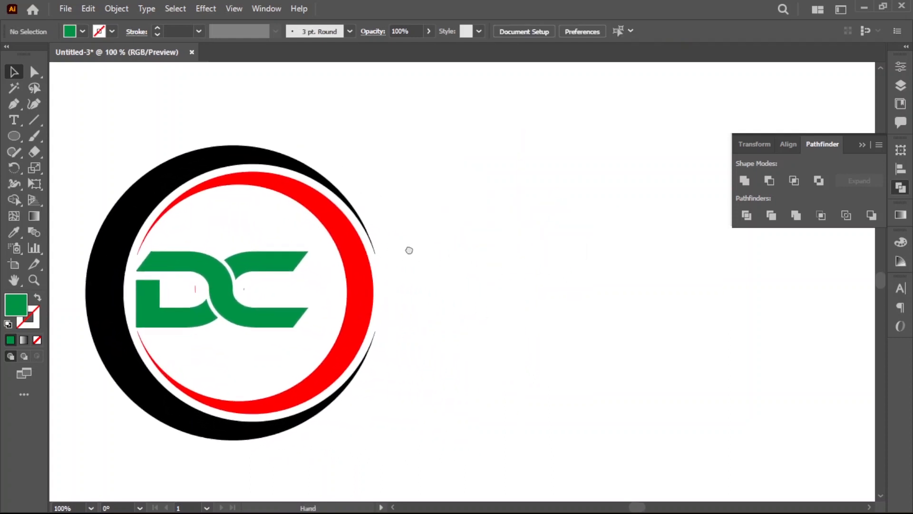
left_click(269, 245)
key("Delete")
Align the DC monogram and the crescent group to each other's horizontal and vertical centres.
left_click(329, 223)
left_click(431, 213, "shift")
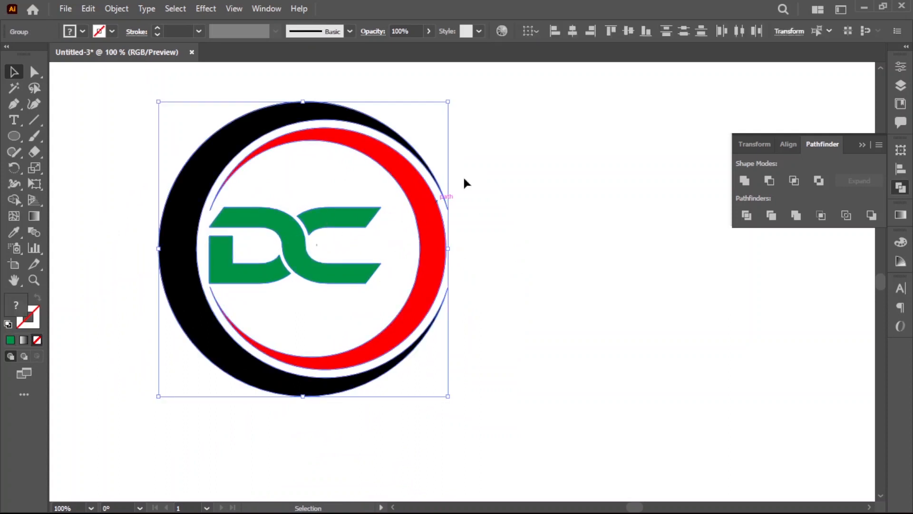
left_click(573, 32)
left_click(627, 30)
left_click(544, 204)
Select all the logo artwork and align its parts to a common horizontal and vertical centre.
key("z")
left_click(515, 228, "alt")
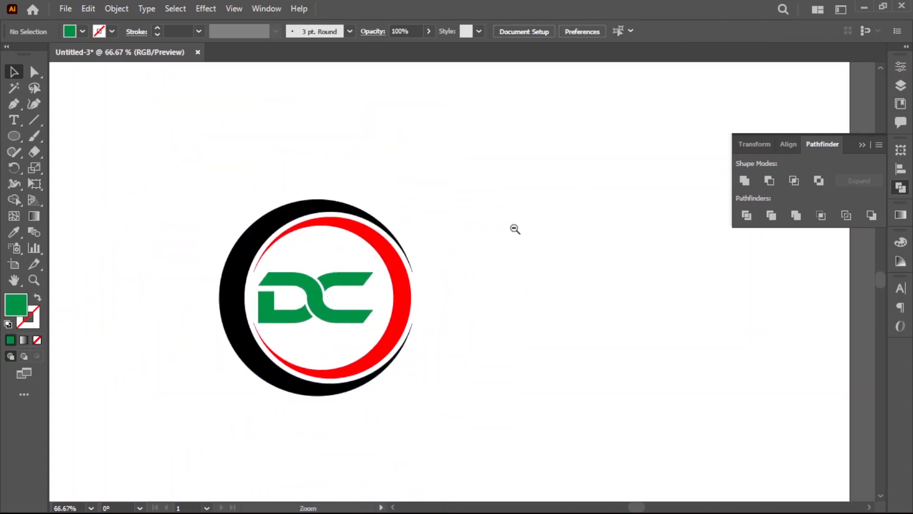
left_click_drag(466, 267, 588, 260)
left_click_drag(332, 170, 508, 353)
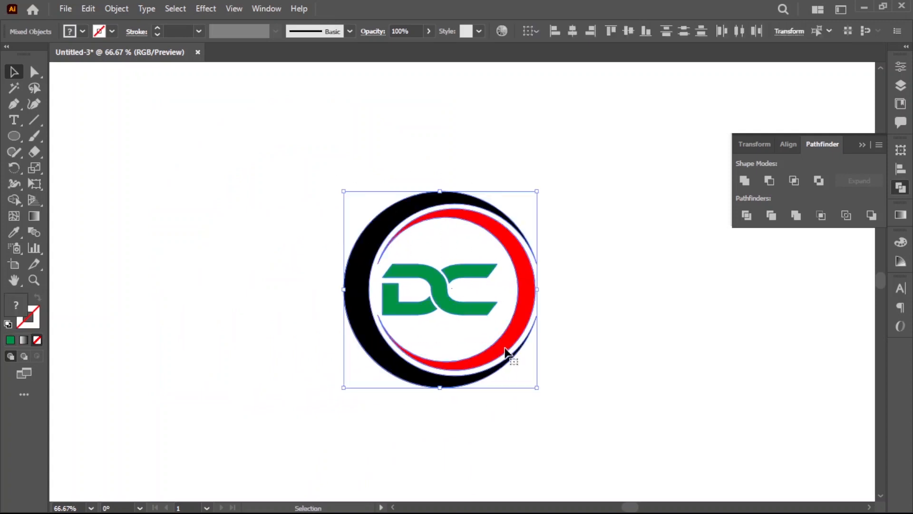
left_click(574, 33)
left_click(628, 32)
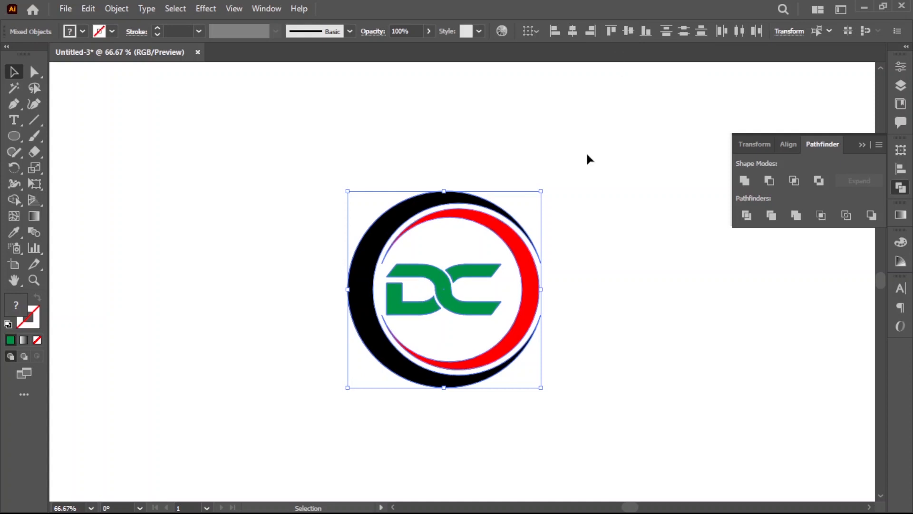
Group the whole logo and centre it horizontally and vertically on the artboard.
key("ctrl+minus")
left_click_drag(490, 312, 513, 329)
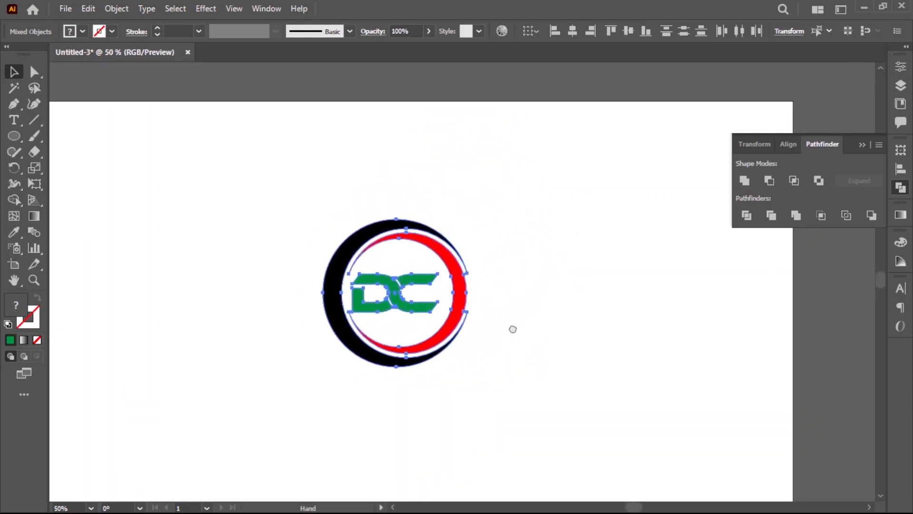
right_click(465, 232)
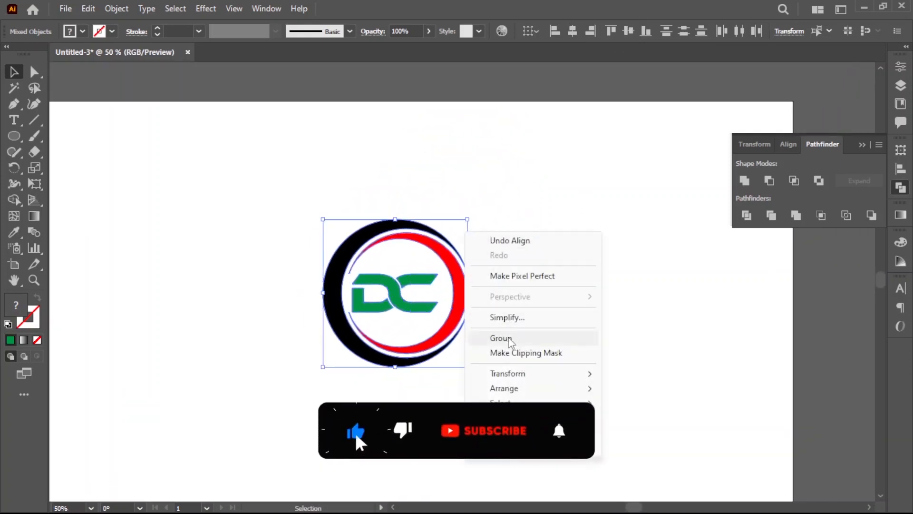
left_click(510, 338)
left_click(573, 32)
left_click(628, 31)
Scale the whole logo up proportionally about its centre to roughly 1.6 times its size.
key("ctrl+minus")
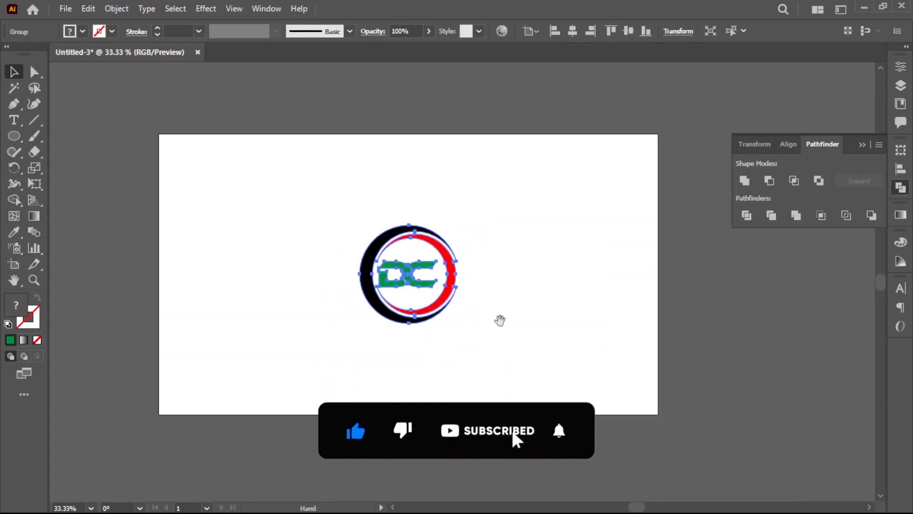
left_click_drag(456, 322, 490, 342)
left_click_drag(513, 354, 513, 355)
left_click(513, 355)
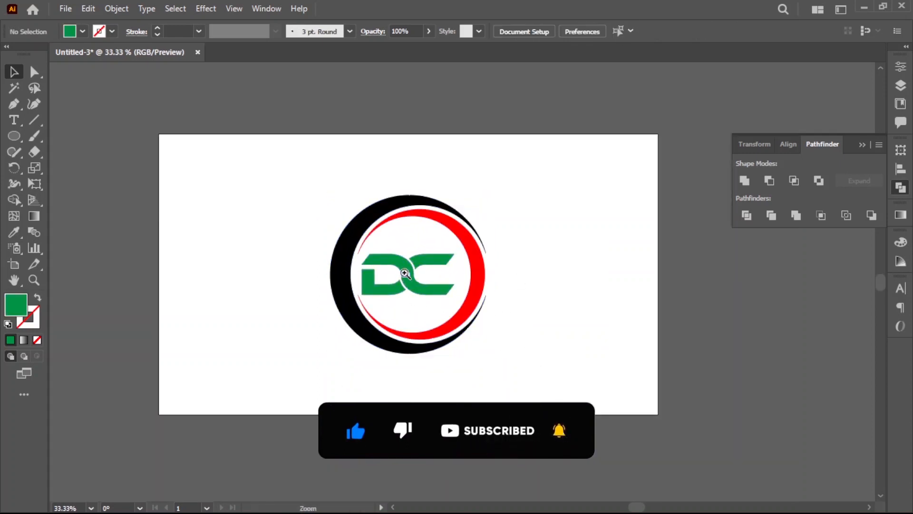
Ungroup the logo and fill the DC monogram with a dark gray swatch.
scroll(521, 316, "up", 3, "alt")
left_click(532, 306)
right_click(532, 305)
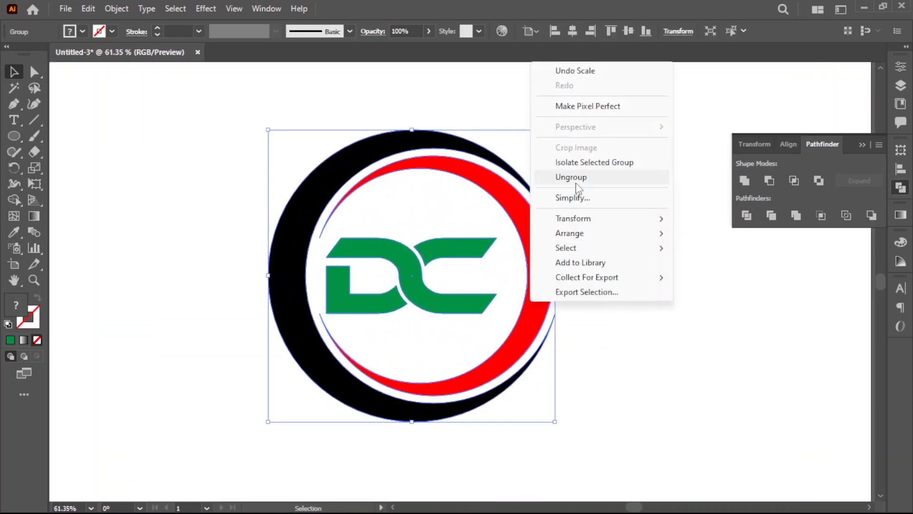
left_click(575, 176)
left_click(602, 228)
left_click(460, 250)
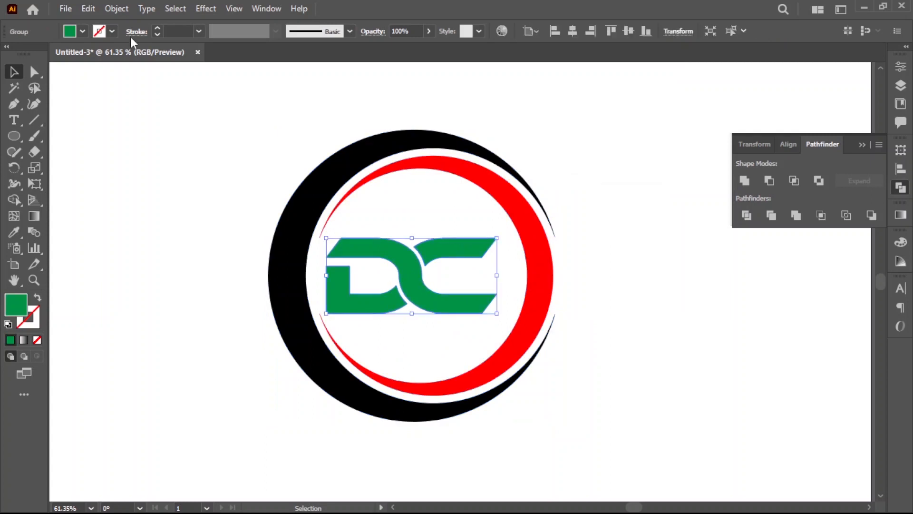
left_click(83, 32)
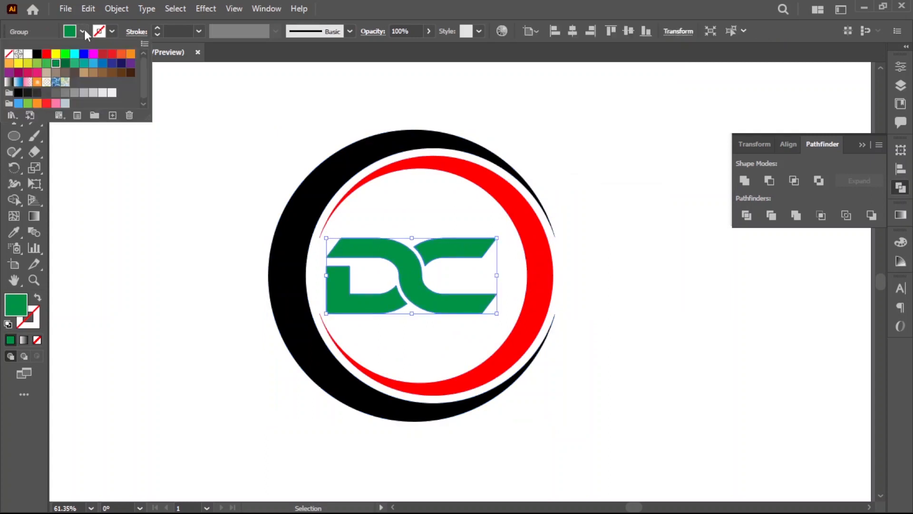
left_click(46, 92)
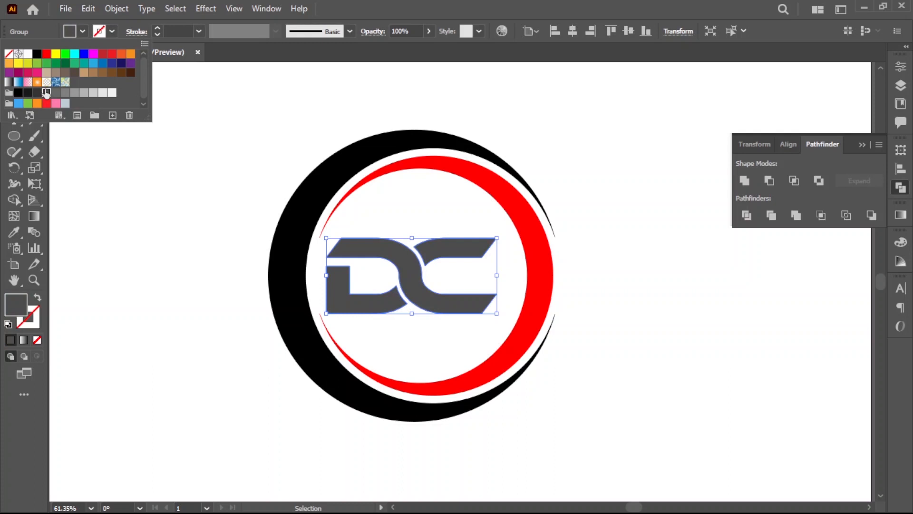
left_click(103, 177)
Fill both crescents with the same dark gray as the DC monogram.
key("ctrl+a")
left_click(83, 32)
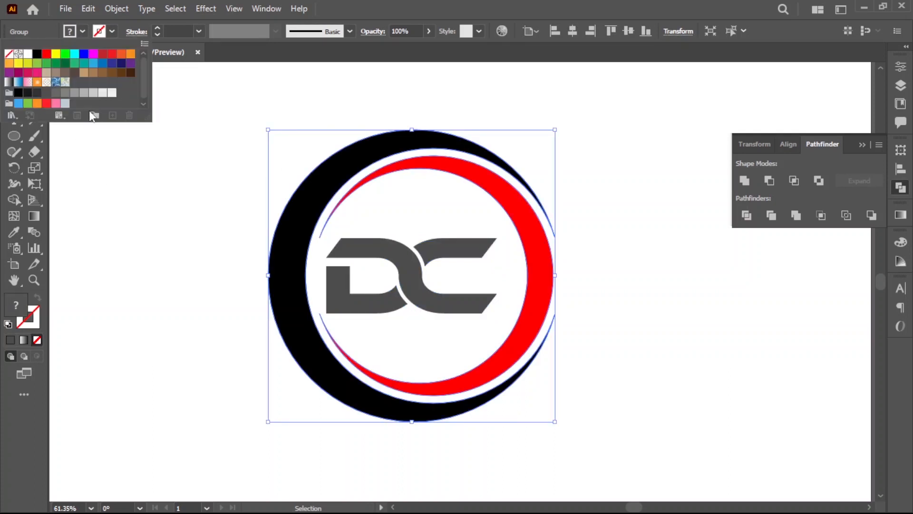
left_click(37, 93)
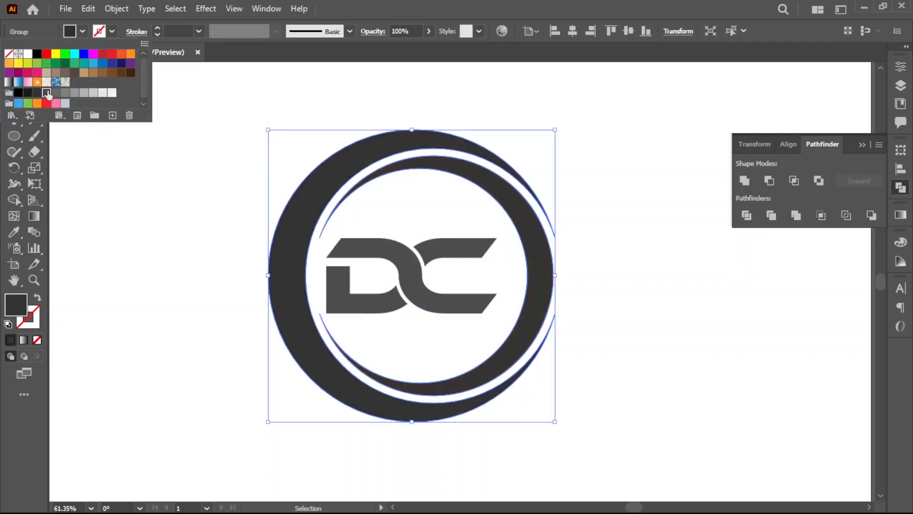
left_click(194, 303)
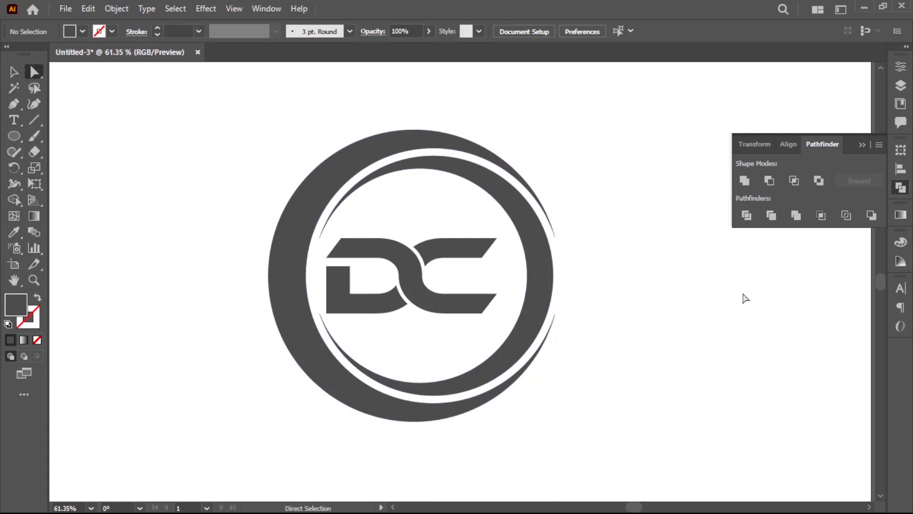
Fill the inner crescent with an orange swatch.
left_click(535, 265)
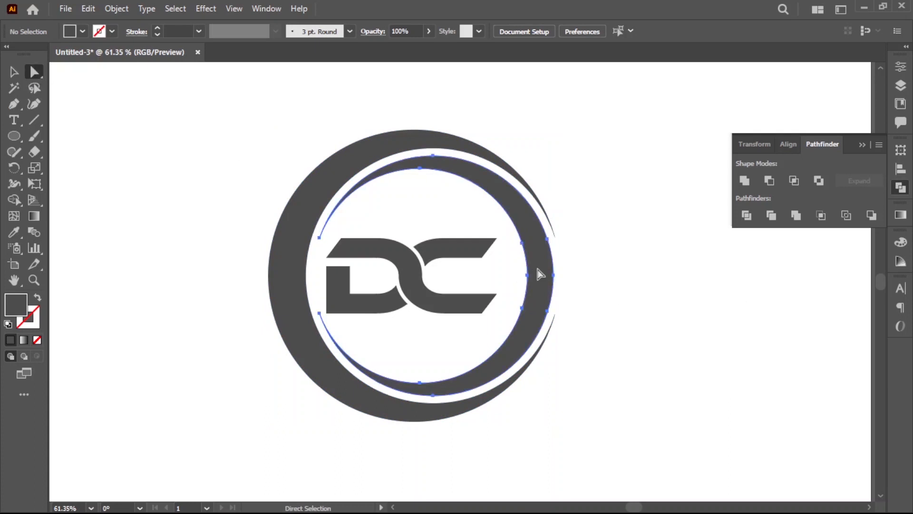
left_click(82, 32)
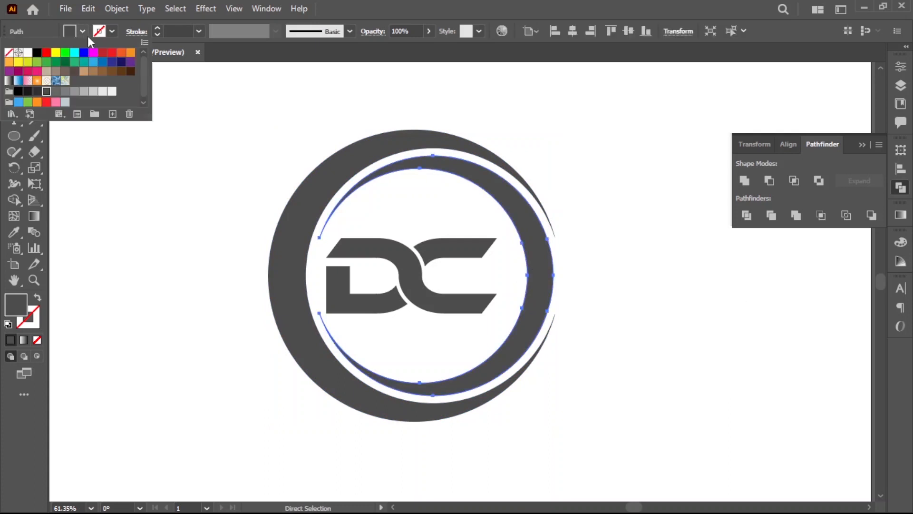
left_click(121, 53)
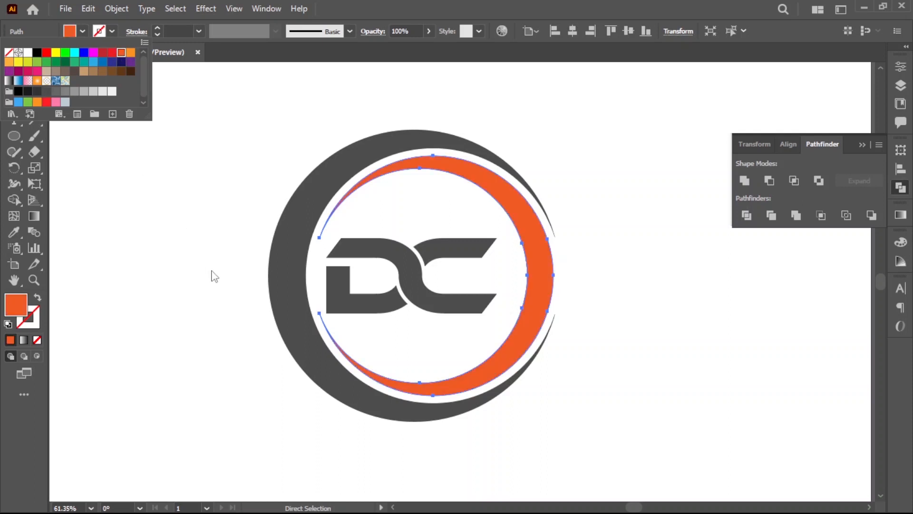
left_click(214, 275)
Sample the inner crescent's orange with the Eyedropper to recolour the upper arm of the letter C.
left_click(460, 261)
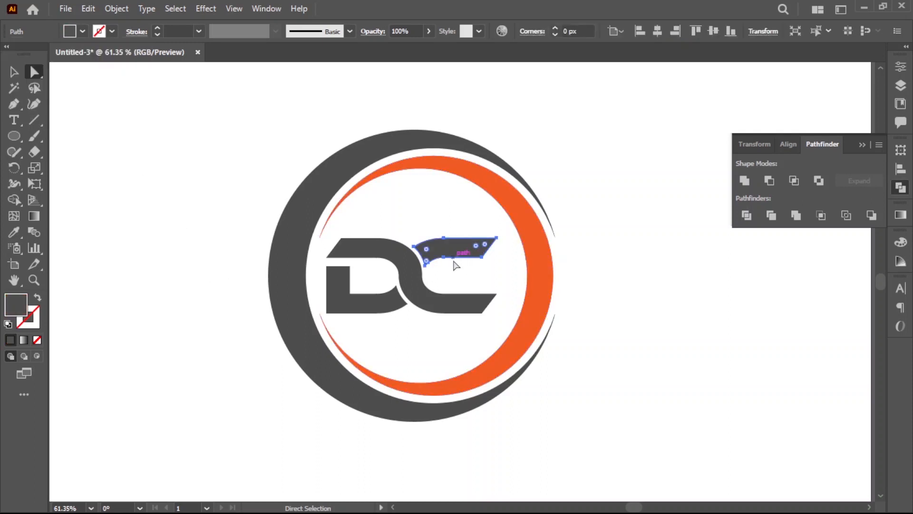
left_click(9, 233)
left_click(493, 206)
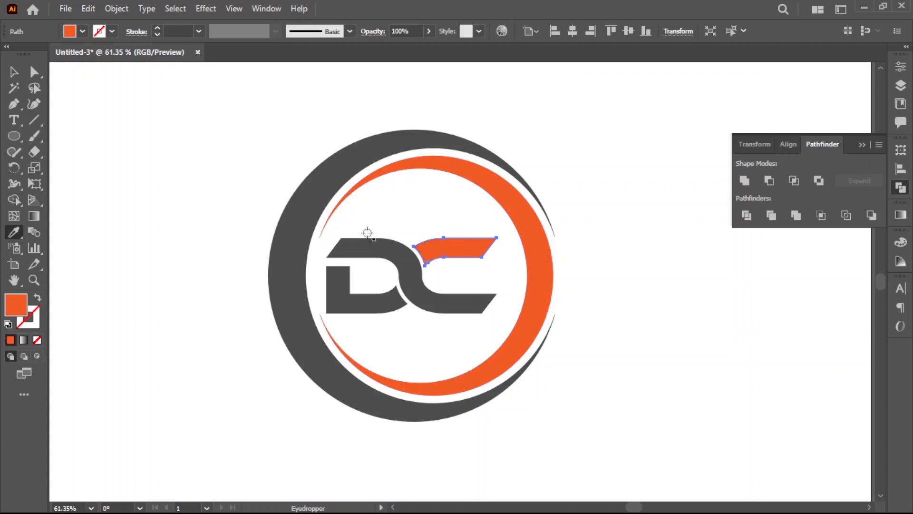
key("v")
left_click(175, 215)
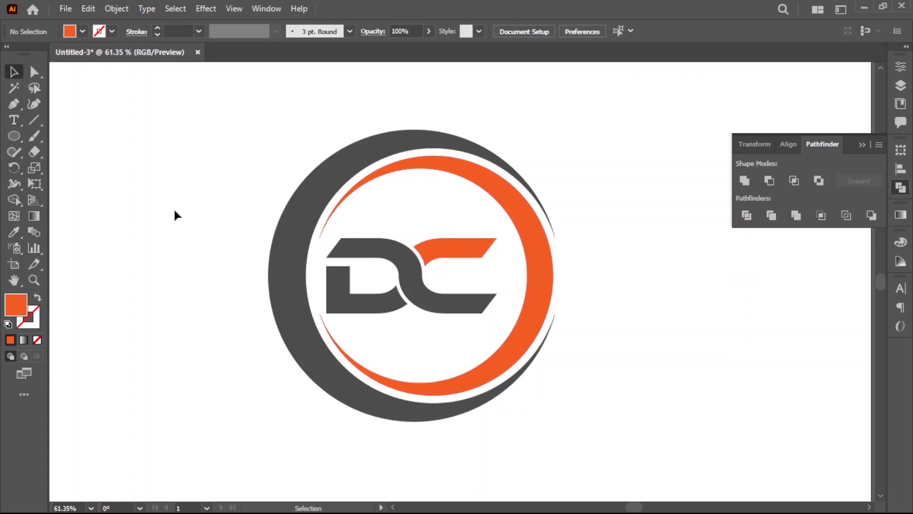
Copy the complete two-colour logo and switch to the 1.psd mockup in Photoshop.
left_click_drag(264, 164, 680, 379)
left_click(88, 8)
left_click(129, 73)
left_click(179, 169)
key("alt+Tab")
Open the contents of the PlaceHolder smart object and paste the logo into it as pixels.
left_click(859, 67)
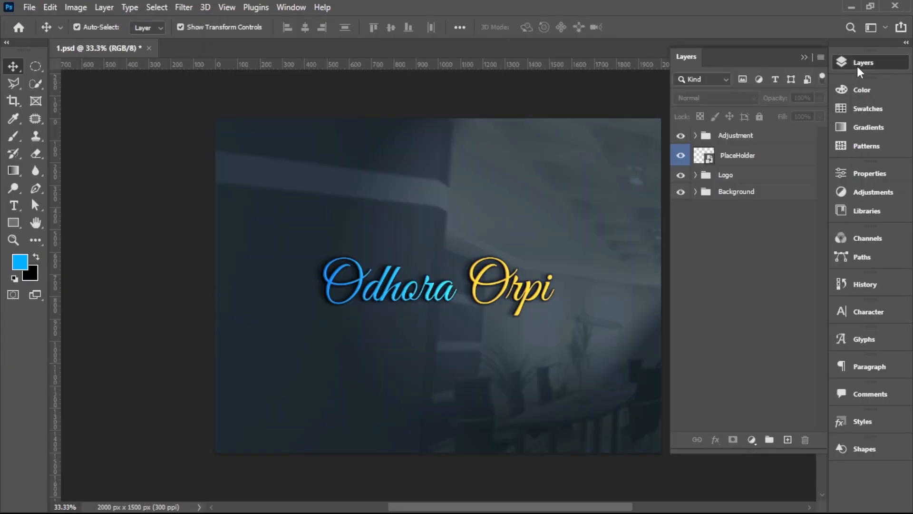
double_click(703, 160)
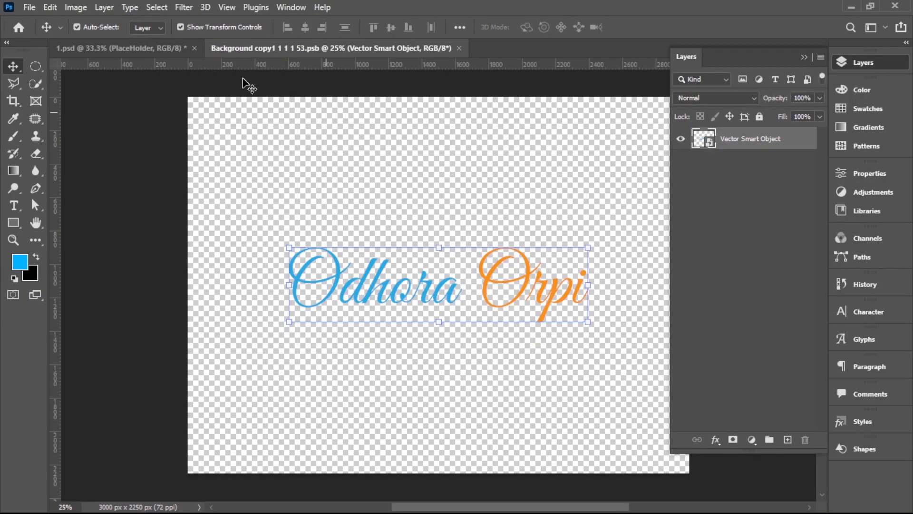
left_click(50, 7)
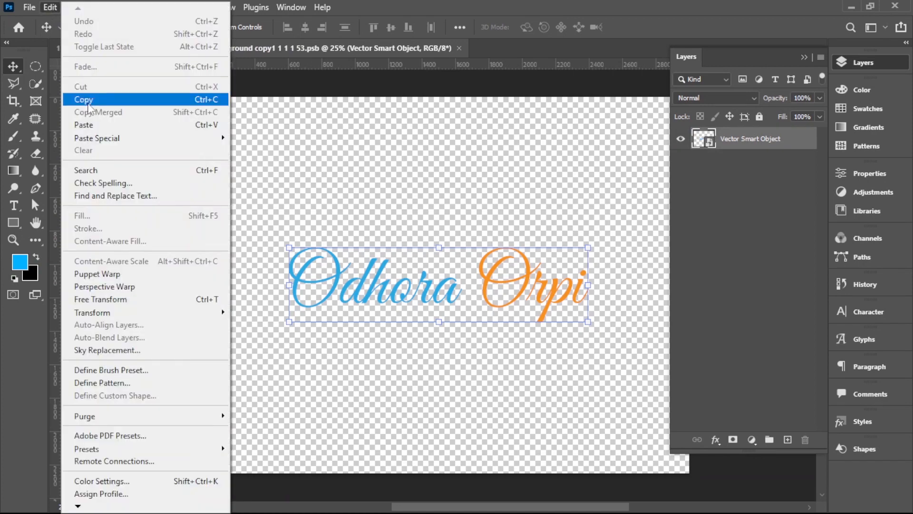
left_click(90, 126)
left_click(509, 117)
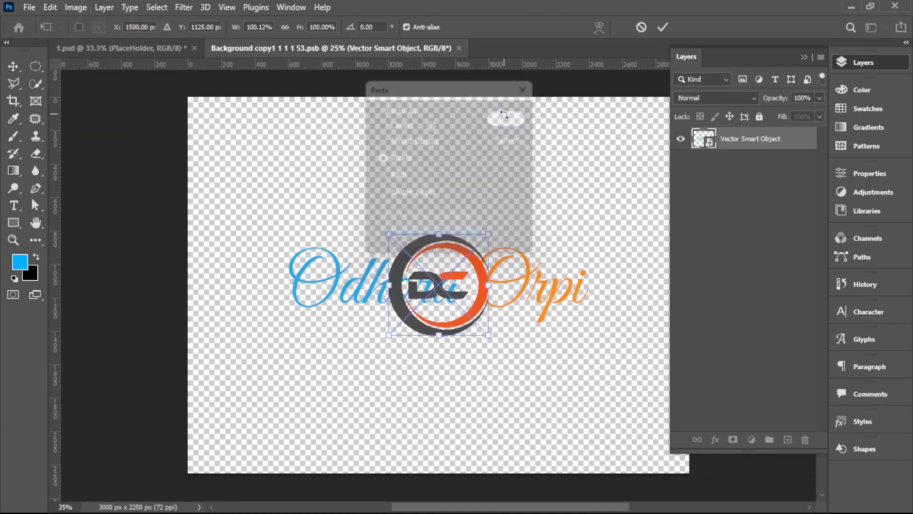
Scale the pasted logo up about its centre to roughly 2.6 times its size and hide the old Vector Smart Object layer.
left_click_drag(490, 334, 571, 418)
left_click(661, 28)
left_click(680, 162)
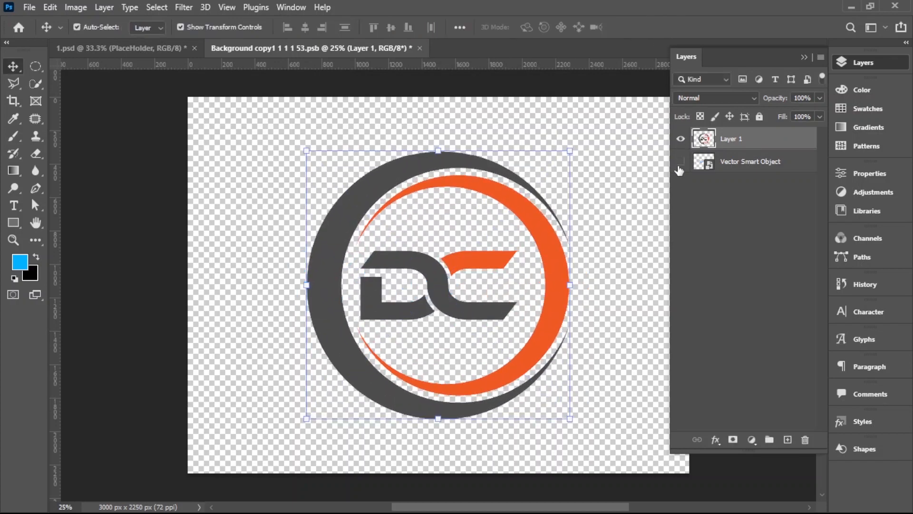
Close the smart object document with its changes saved and collapse the layer list to present the mockup.
left_click(419, 48)
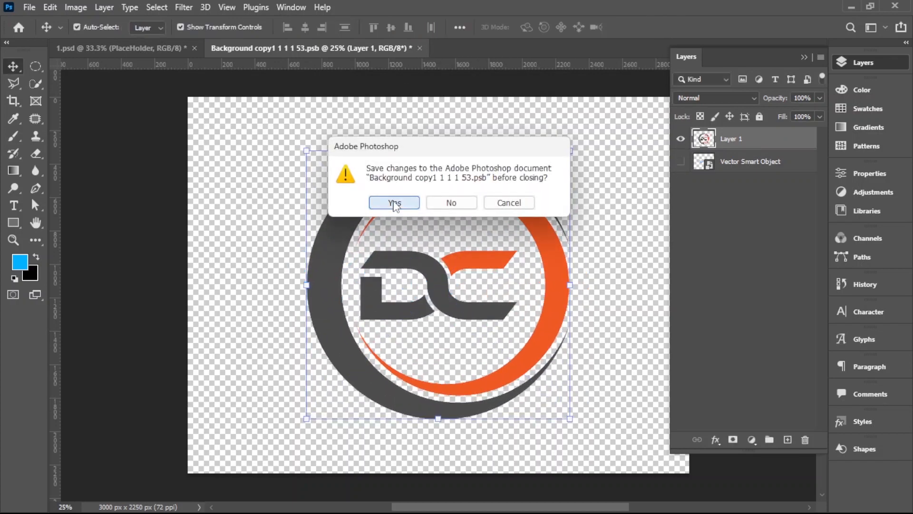
left_click(398, 202)
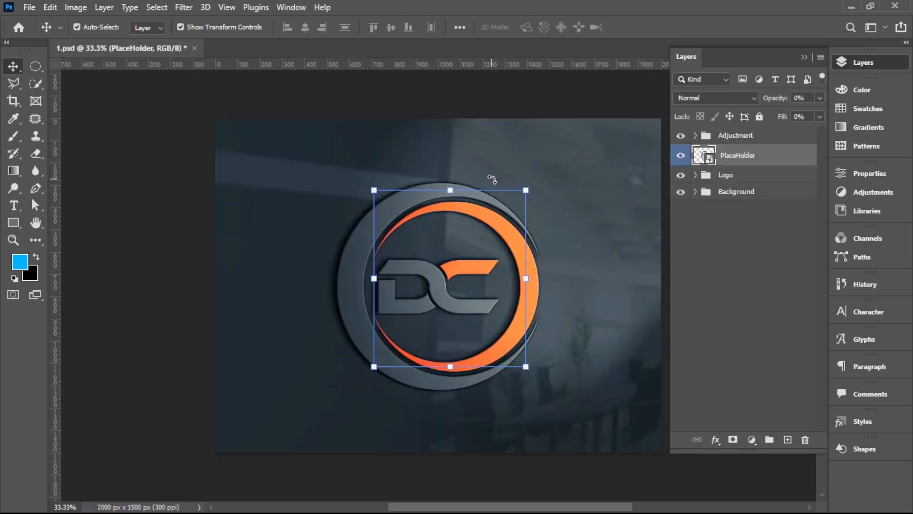
left_click(804, 58)
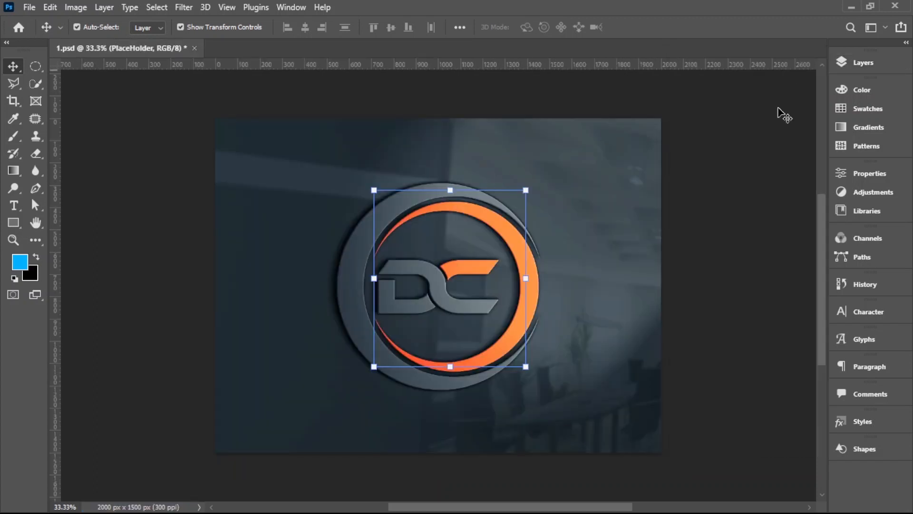
left_click(761, 197)
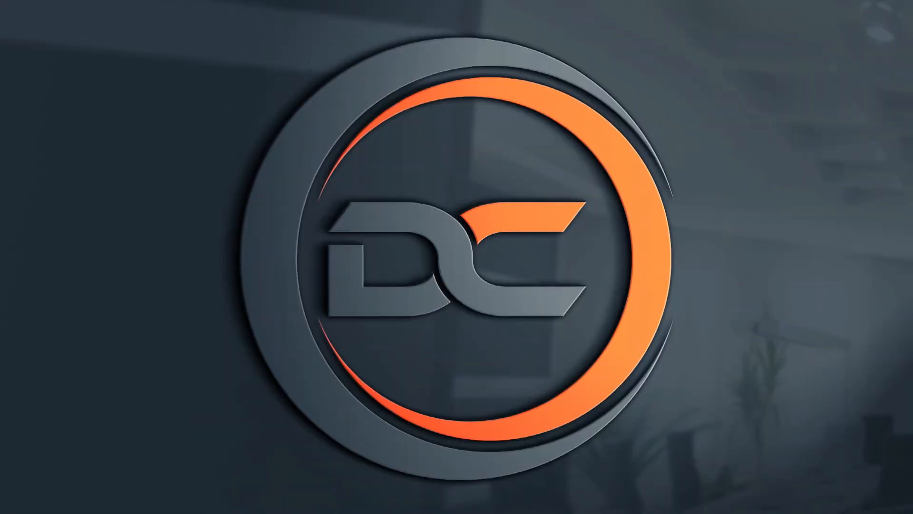